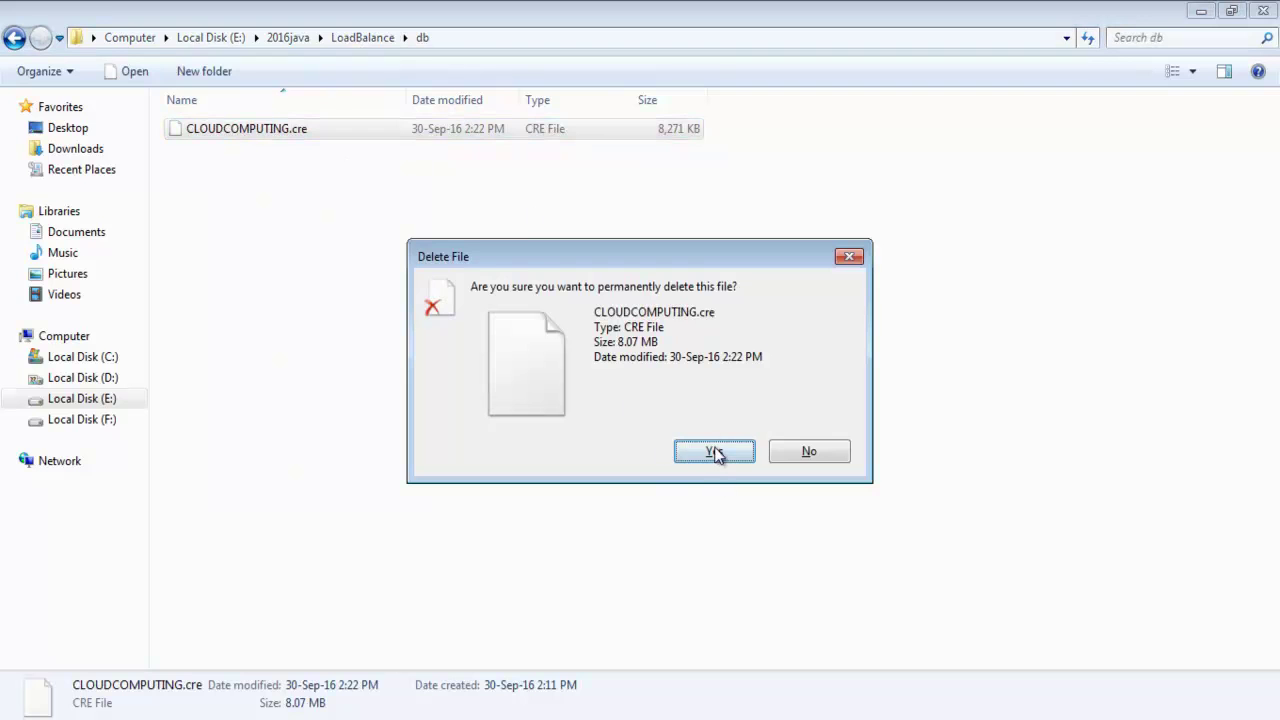
- Permanently delete CLOUDCOMPUTING.cre from the LoadBalance db folder
left_click(715, 450)
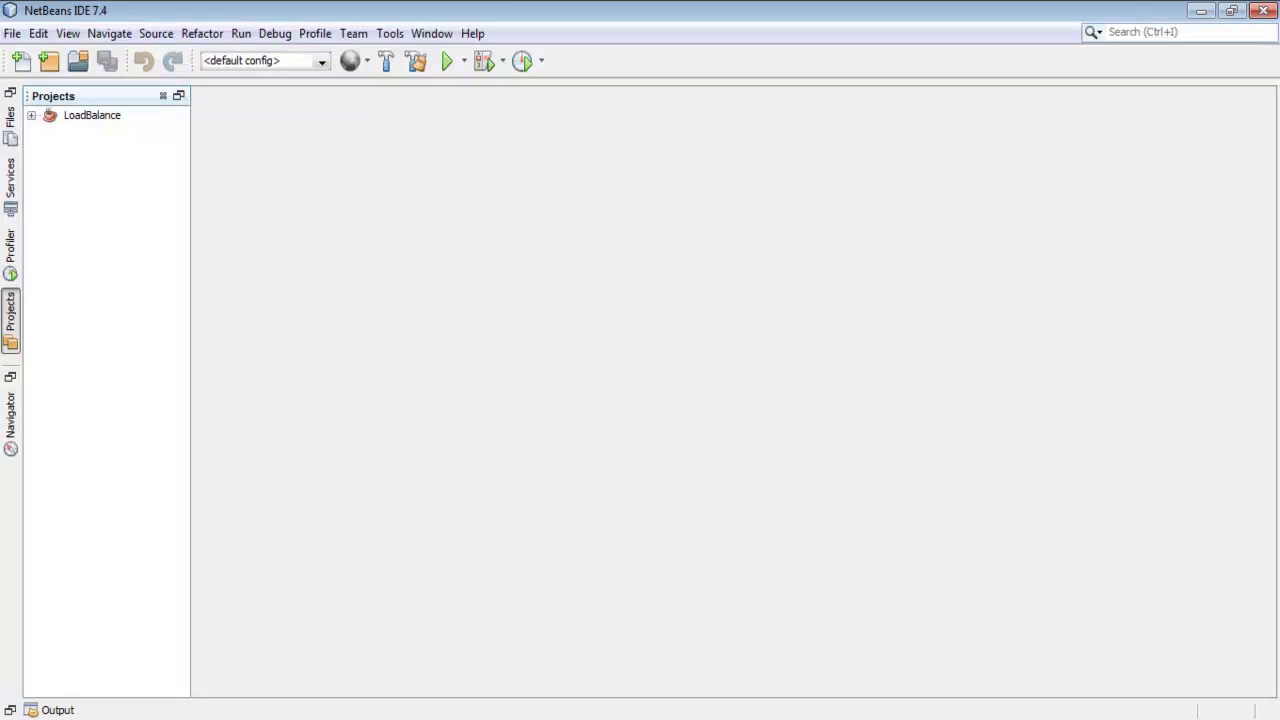
- Switch to the untitled Notepad notes, add the line "next run the cloudsim" below the db folder instruction, and highlight it
key("alt+Tab")
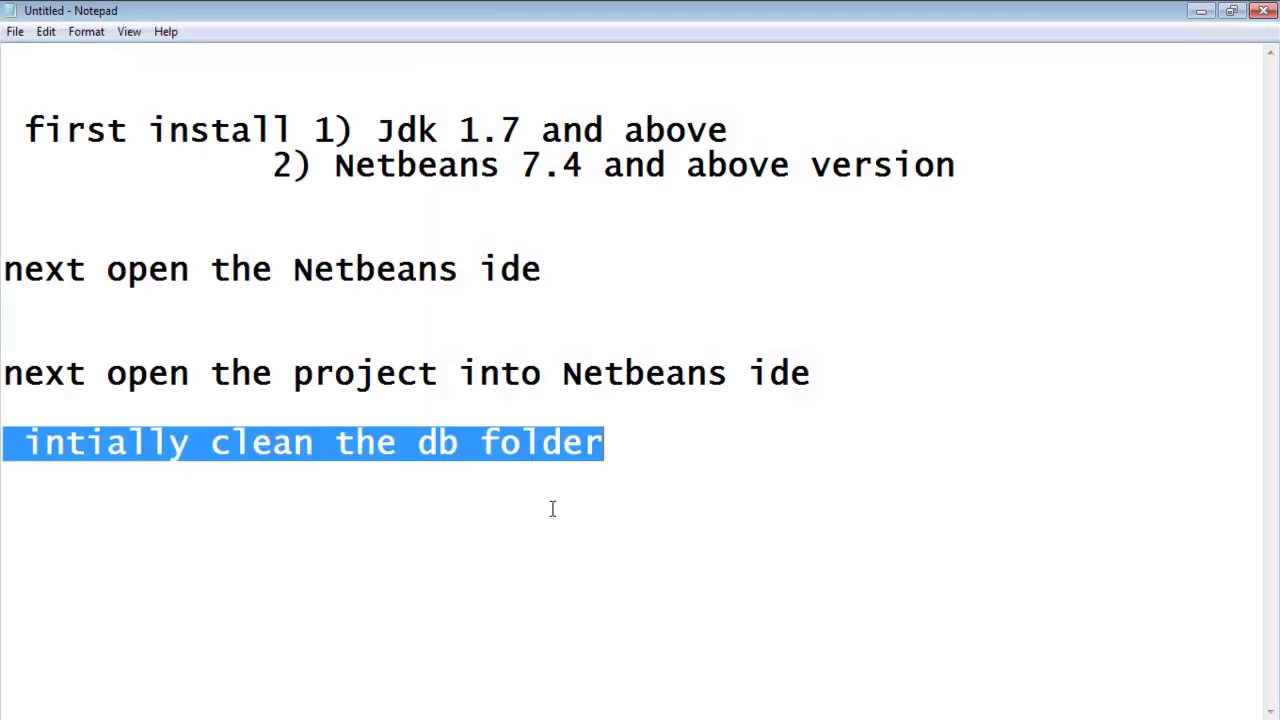
left_click(641, 443)
key("Return")
key("Return")
type("next the")
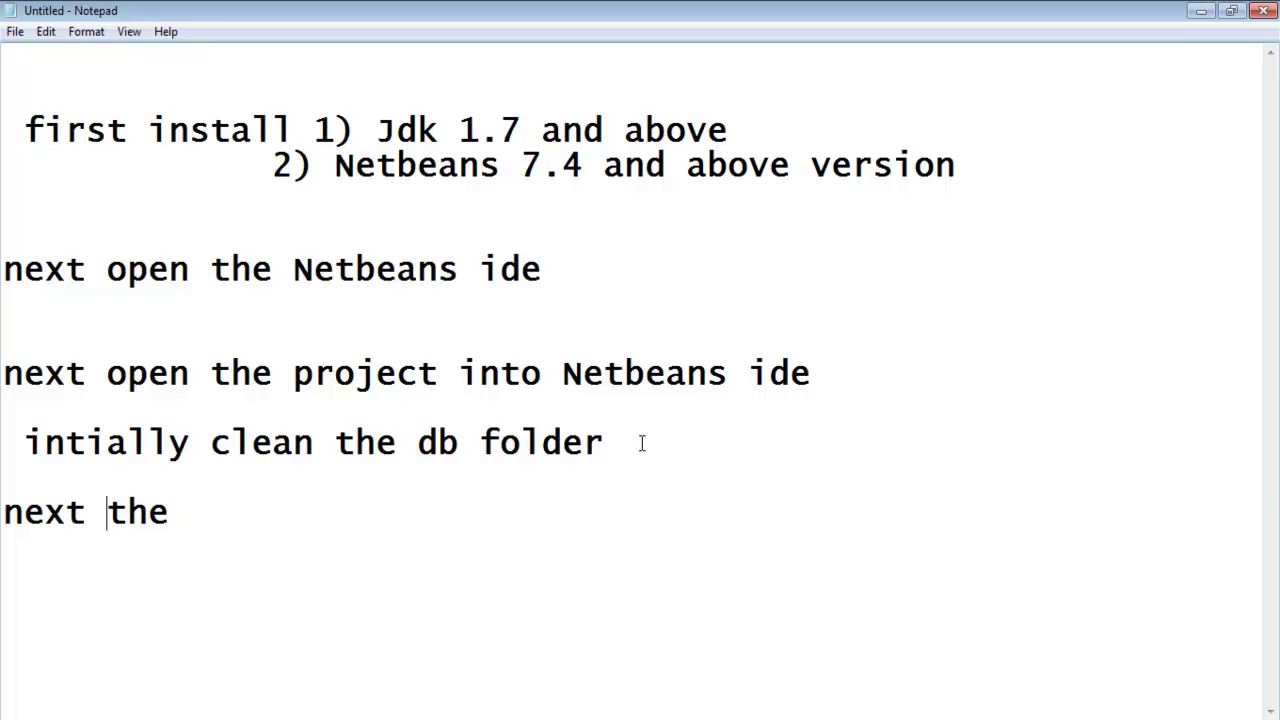
type("run ")
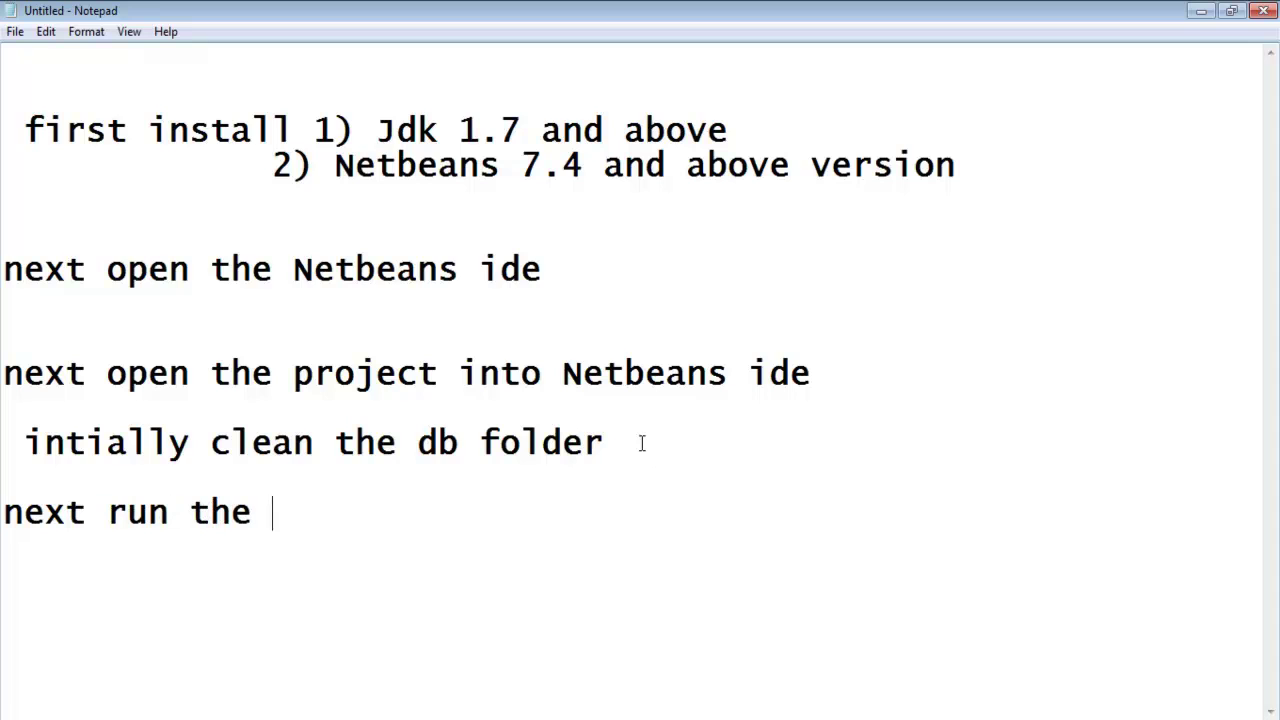
type("clou")
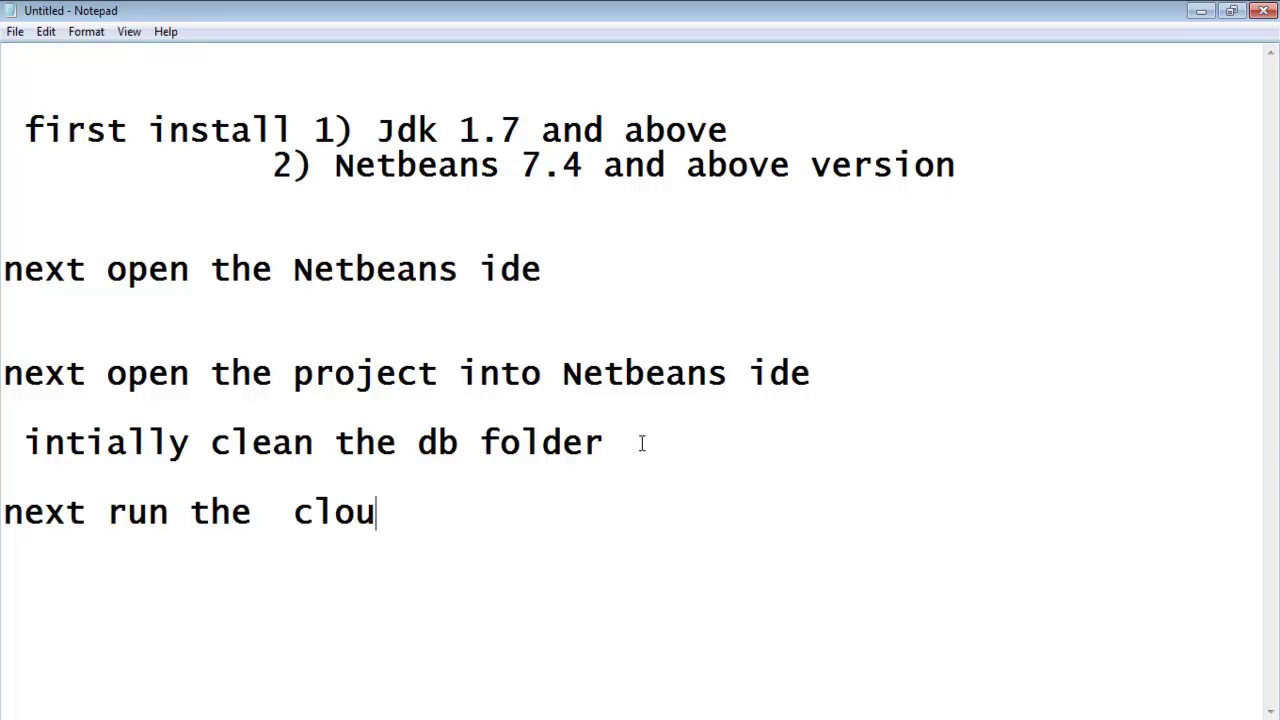
type("dsim")
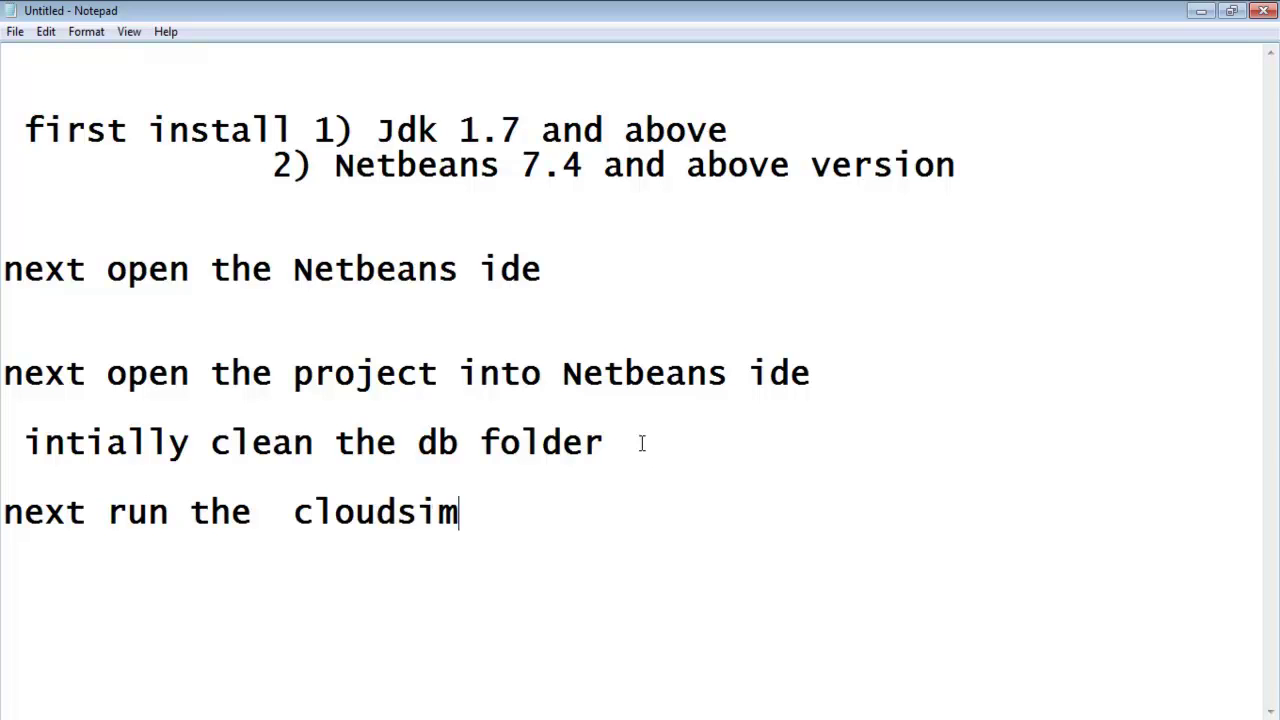
left_click_drag(710, 554, 2, 535)
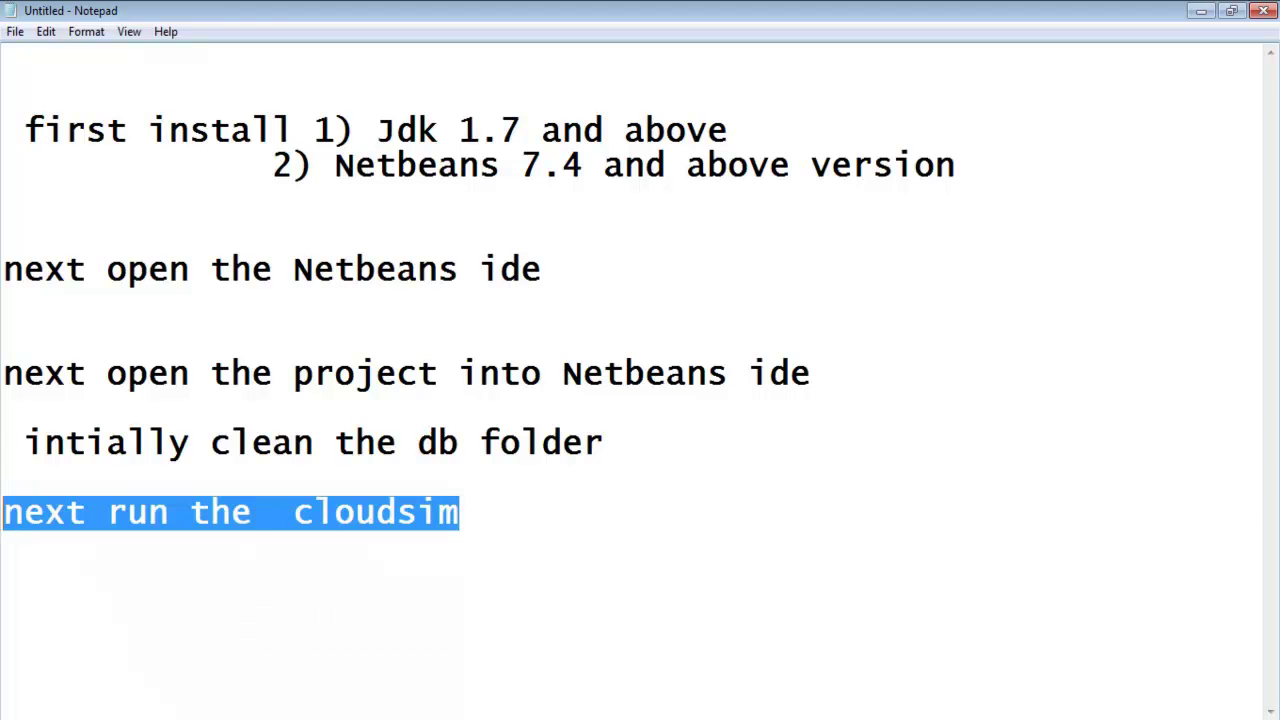
- Highlight the Java file path in the Read me notes, and expand the cloudreports.gui package of the LoadBalance project in NetBeans
key("alt+Tab")
left_click_drag(336, 582, 1204, 581)
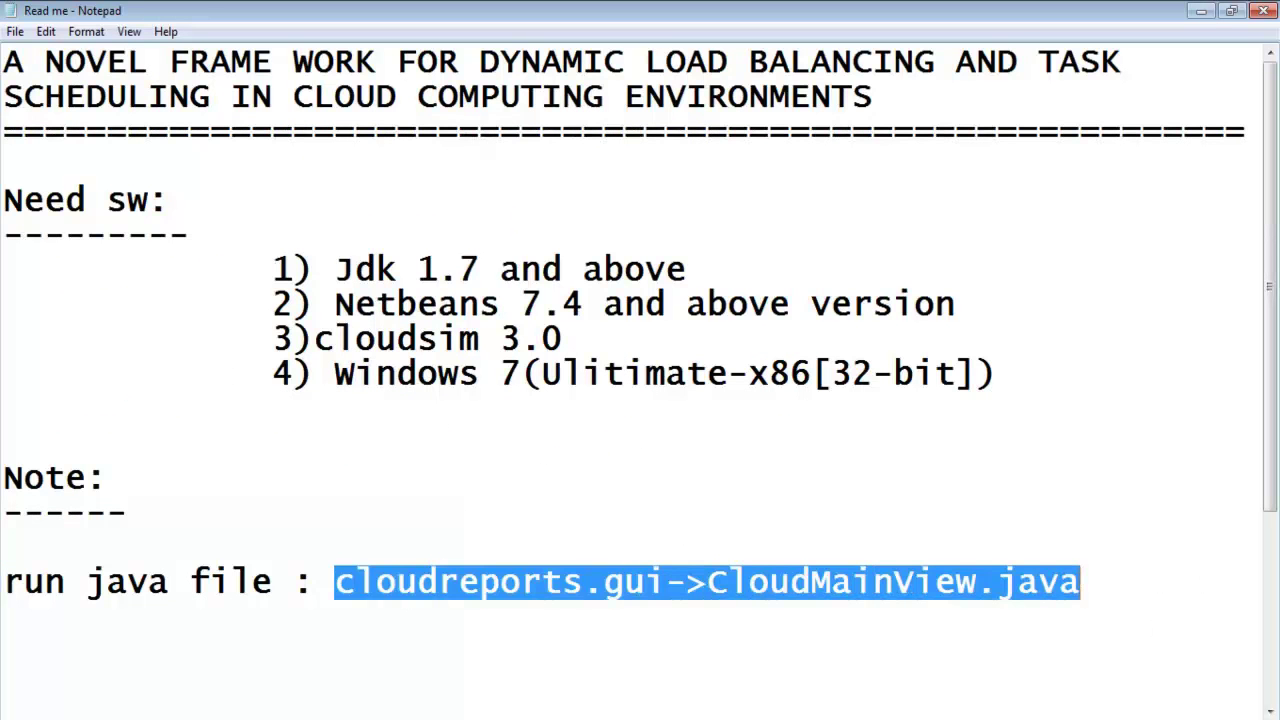
key("alt+Tab")
left_click(34, 115)
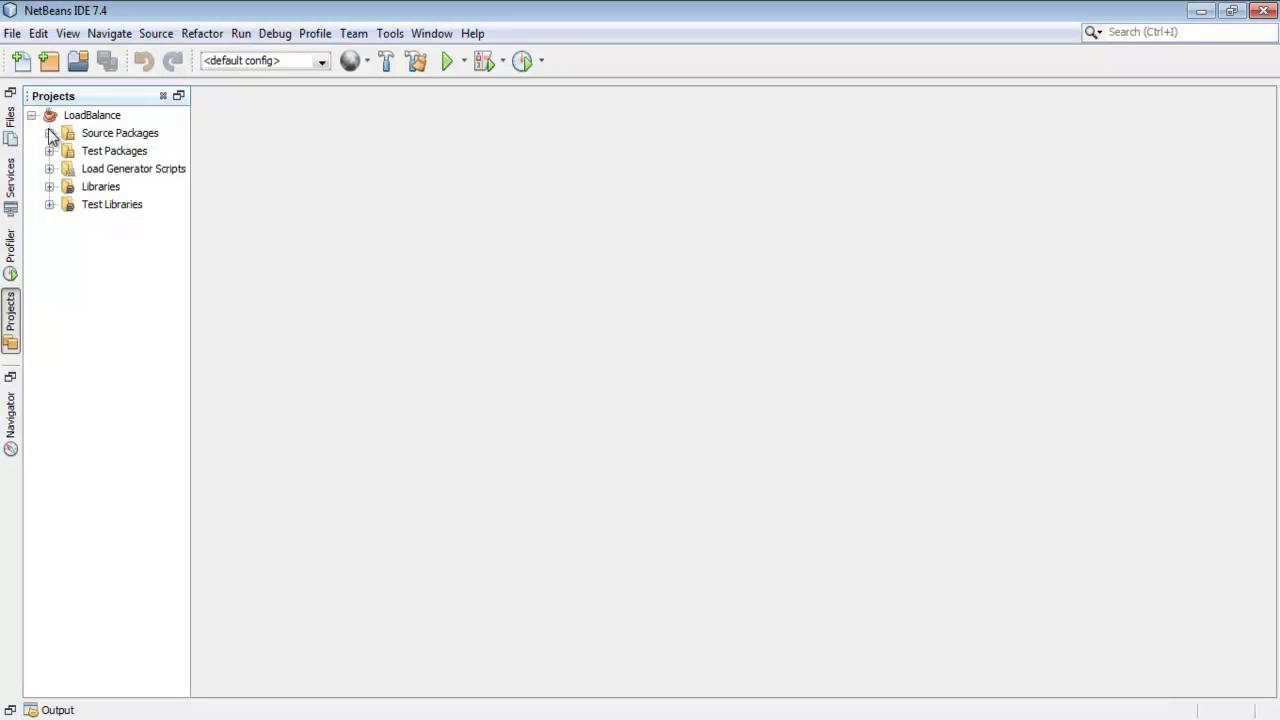
left_click(49, 133)
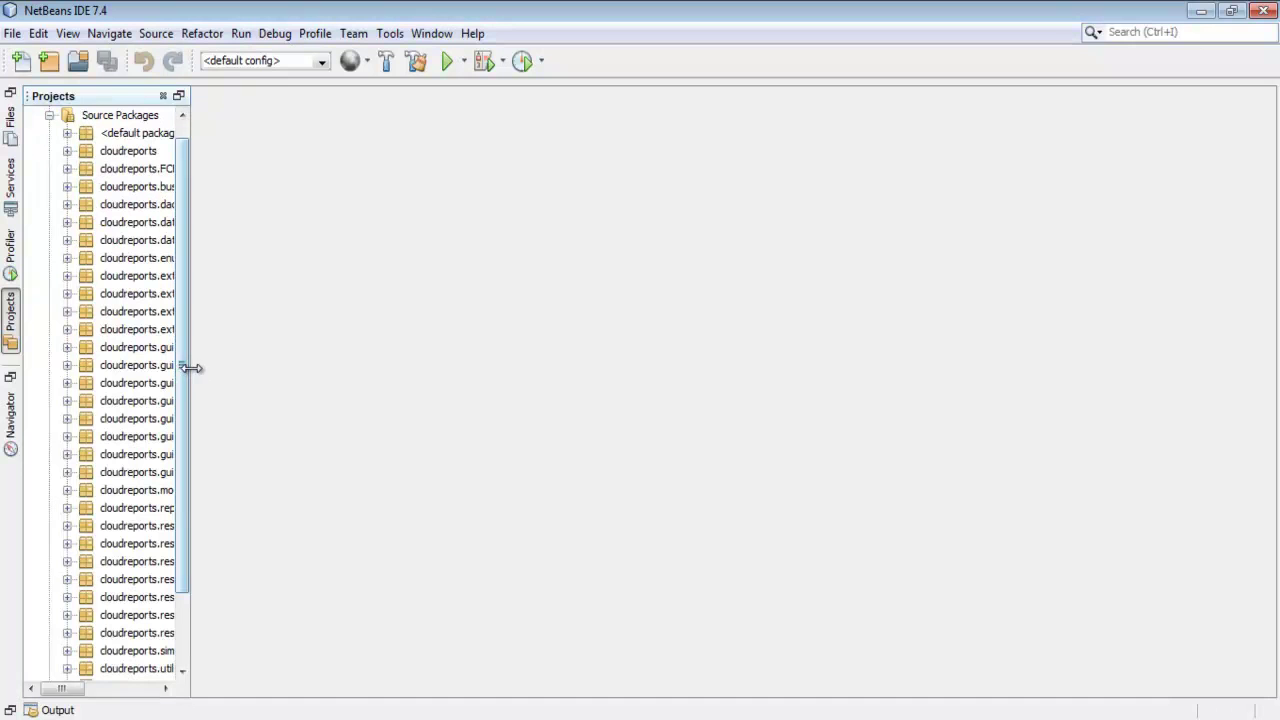
left_click_drag(190, 368, 352, 366)
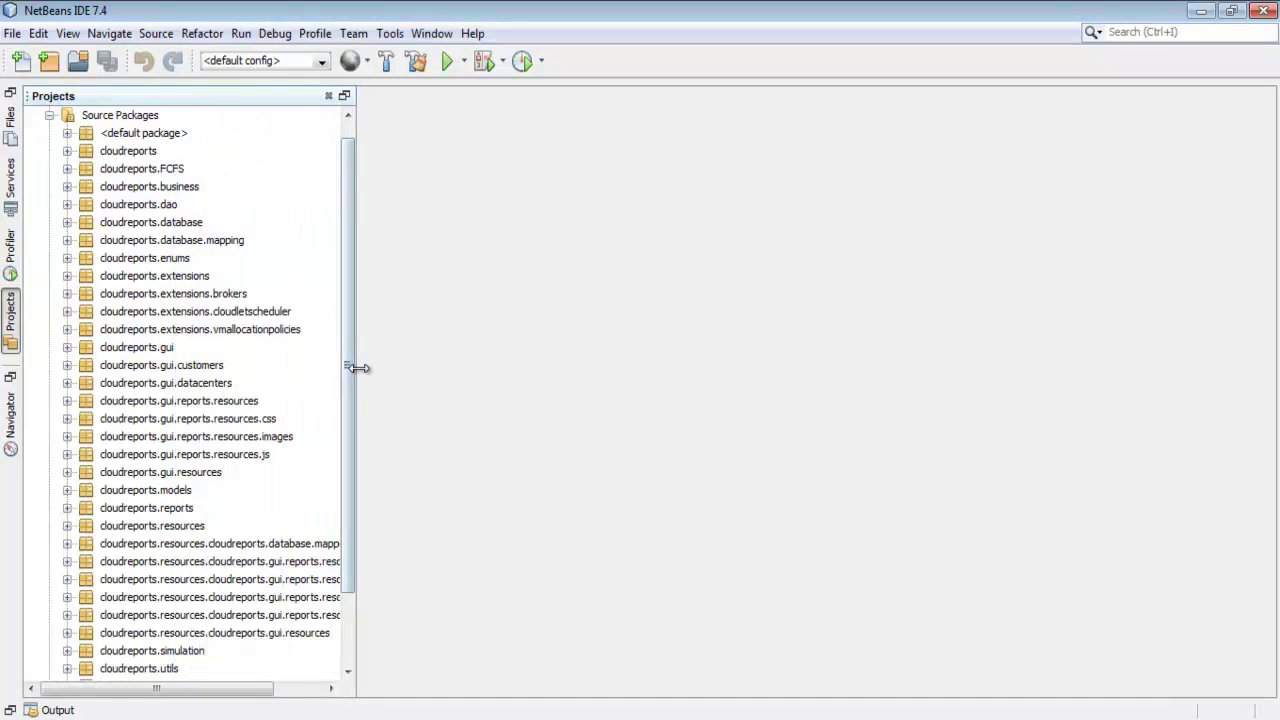
left_click(131, 346)
left_click(67, 347)
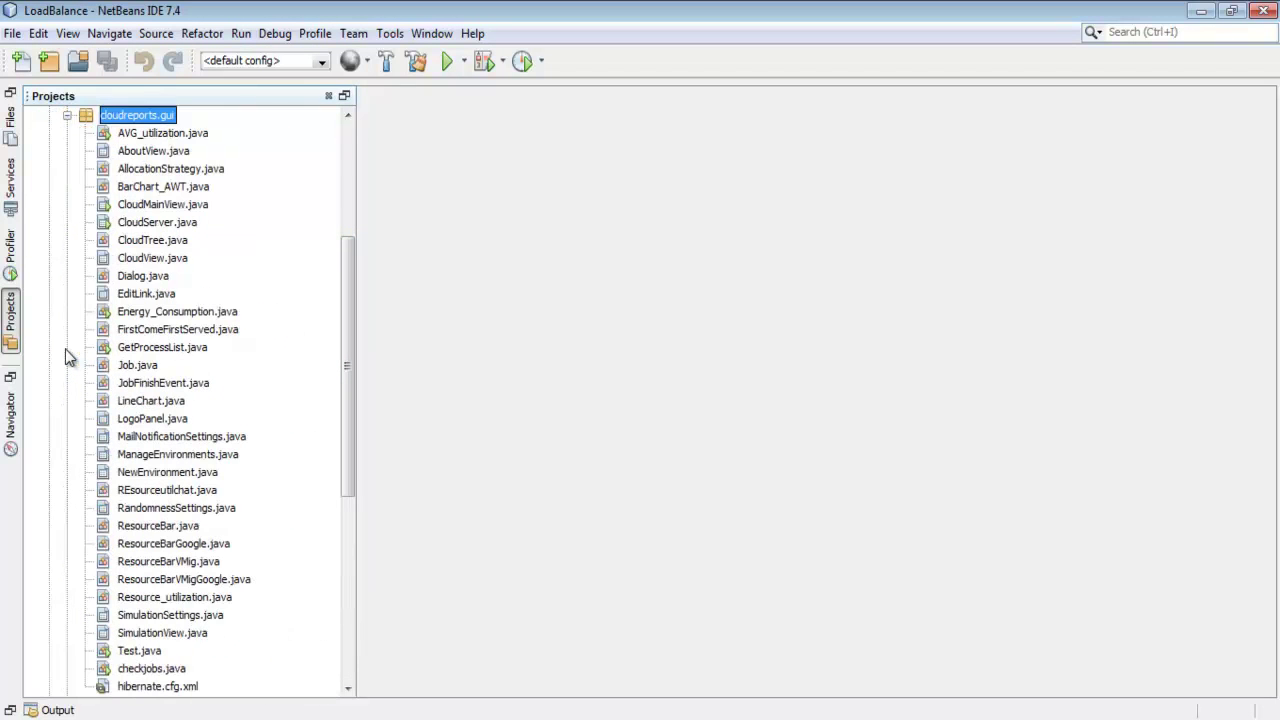
- Run CloudMainView.java from the cloudreports.gui package
left_click(161, 205)
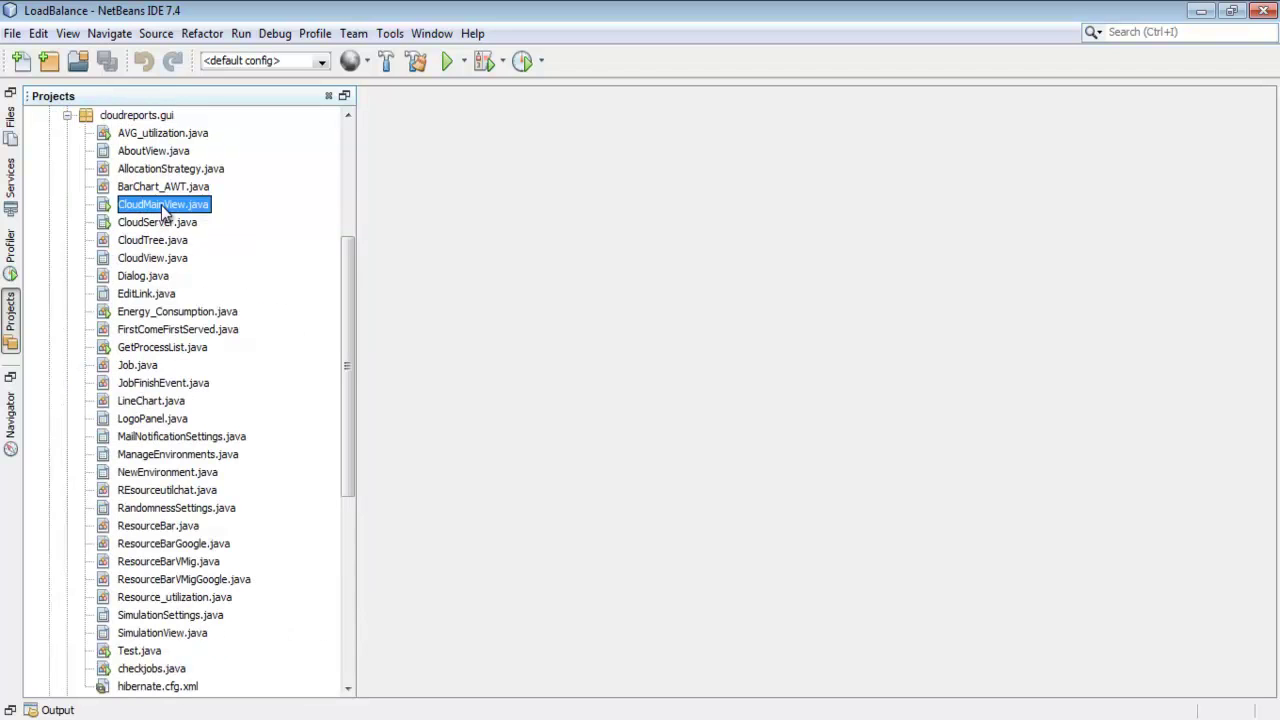
right_click(161, 205)
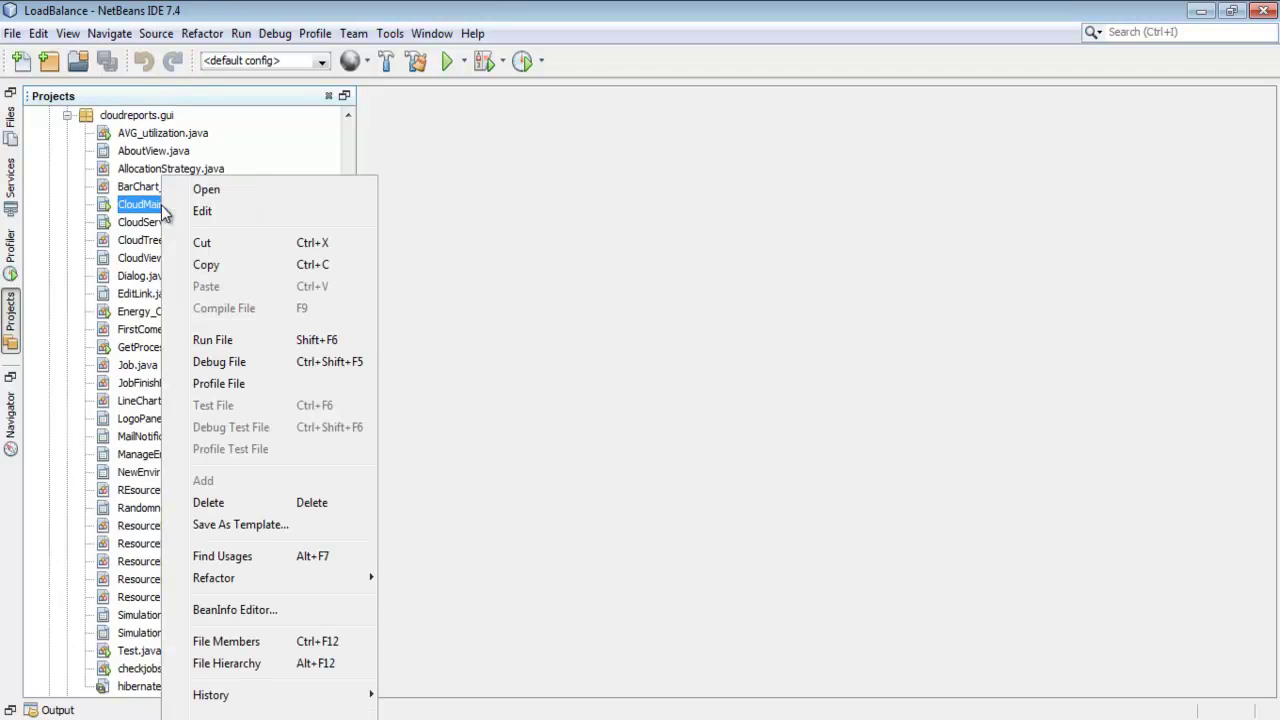
left_click(200, 347)
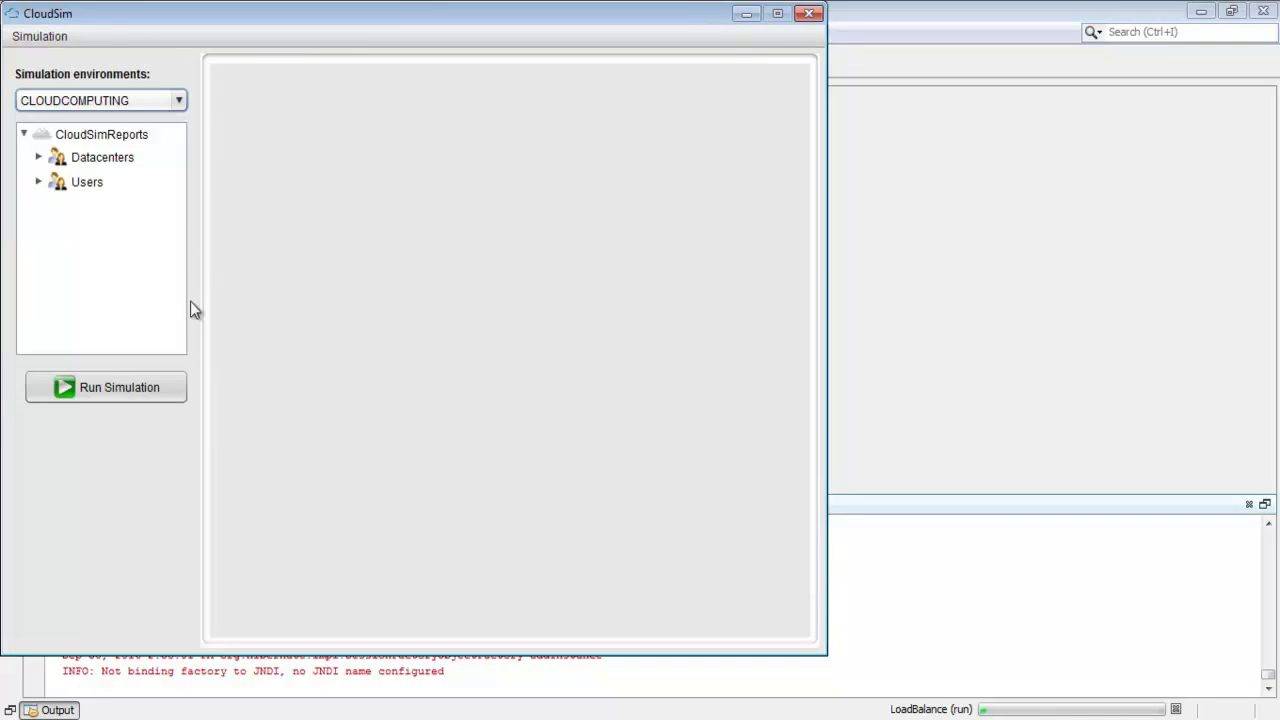
- Add cloud datacenters to the CLOUDCOMPUTING environment in the CloudSim window, entering 3 as the number of datacenters
left_click_drag(390, 17, 535, 17)
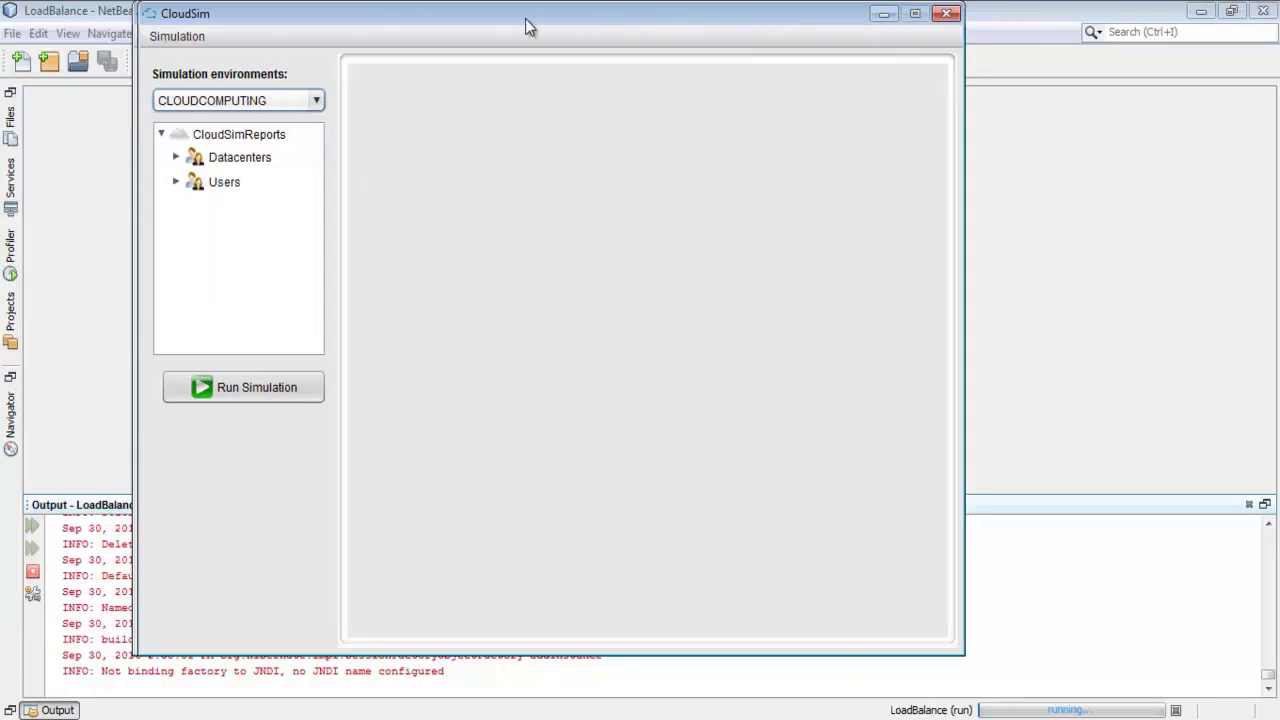
left_click(184, 158)
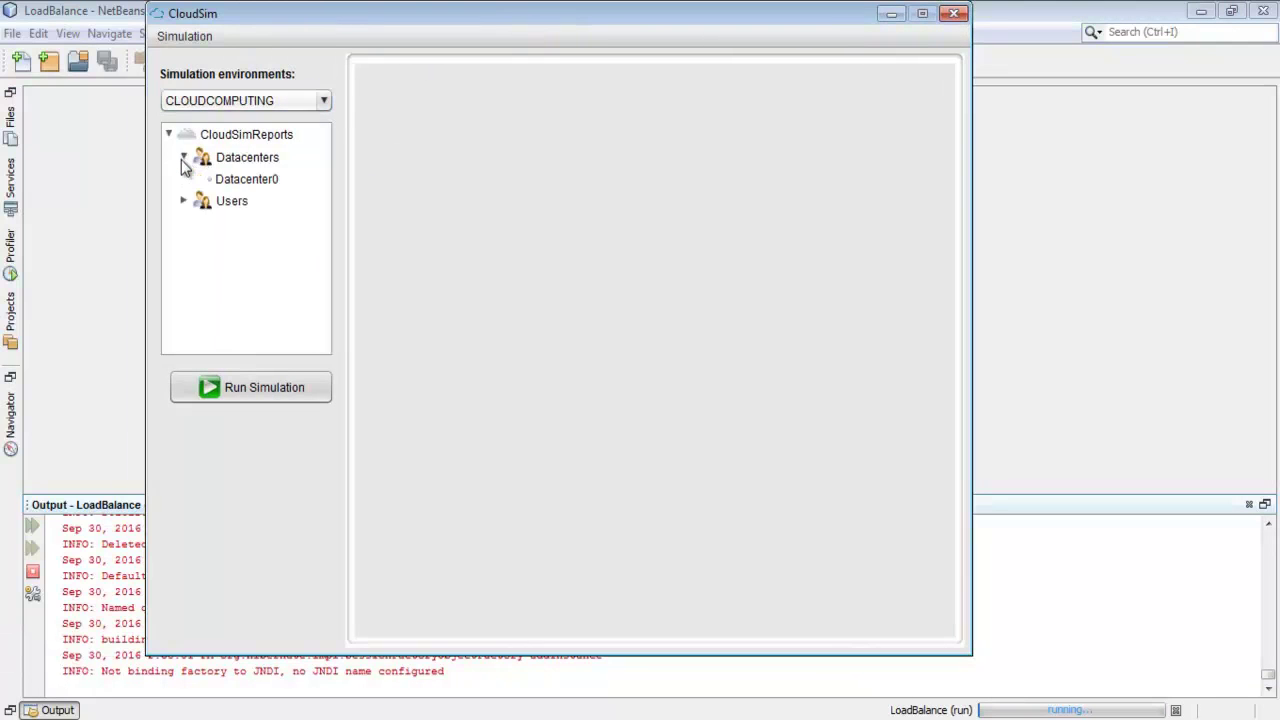
left_click(237, 181)
left_click(255, 157)
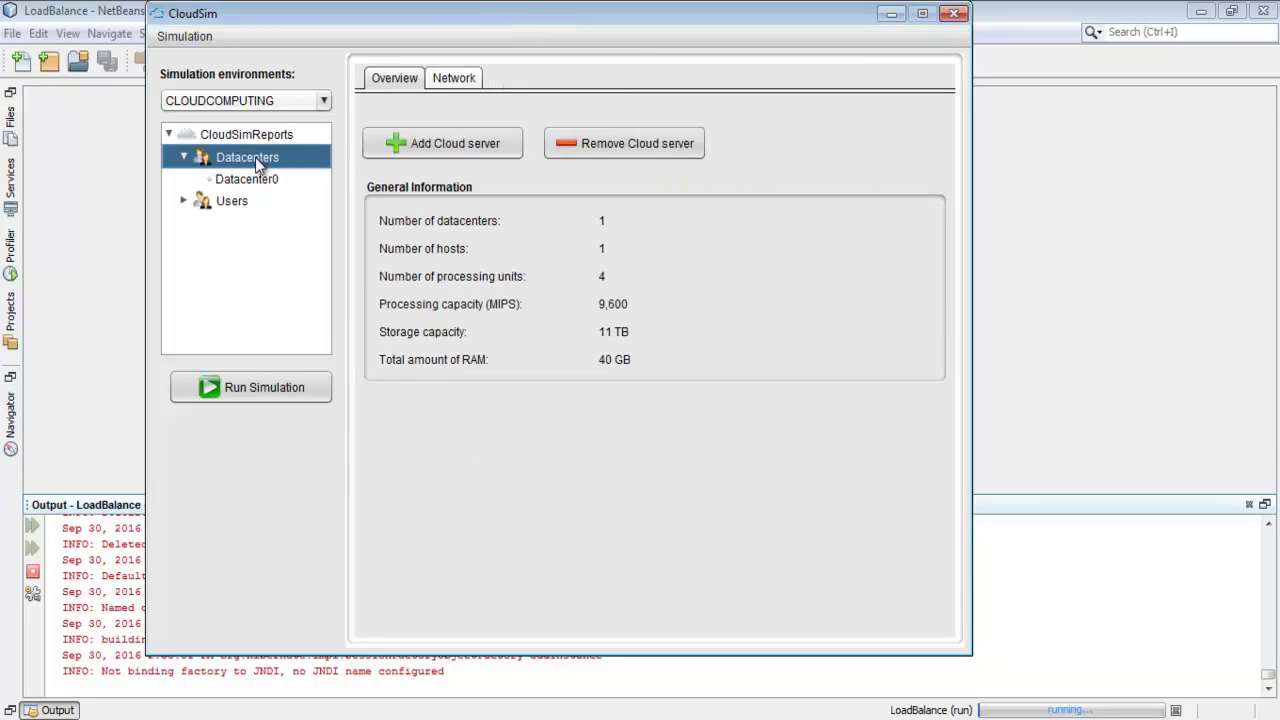
left_click(413, 145)
left_click(583, 373)
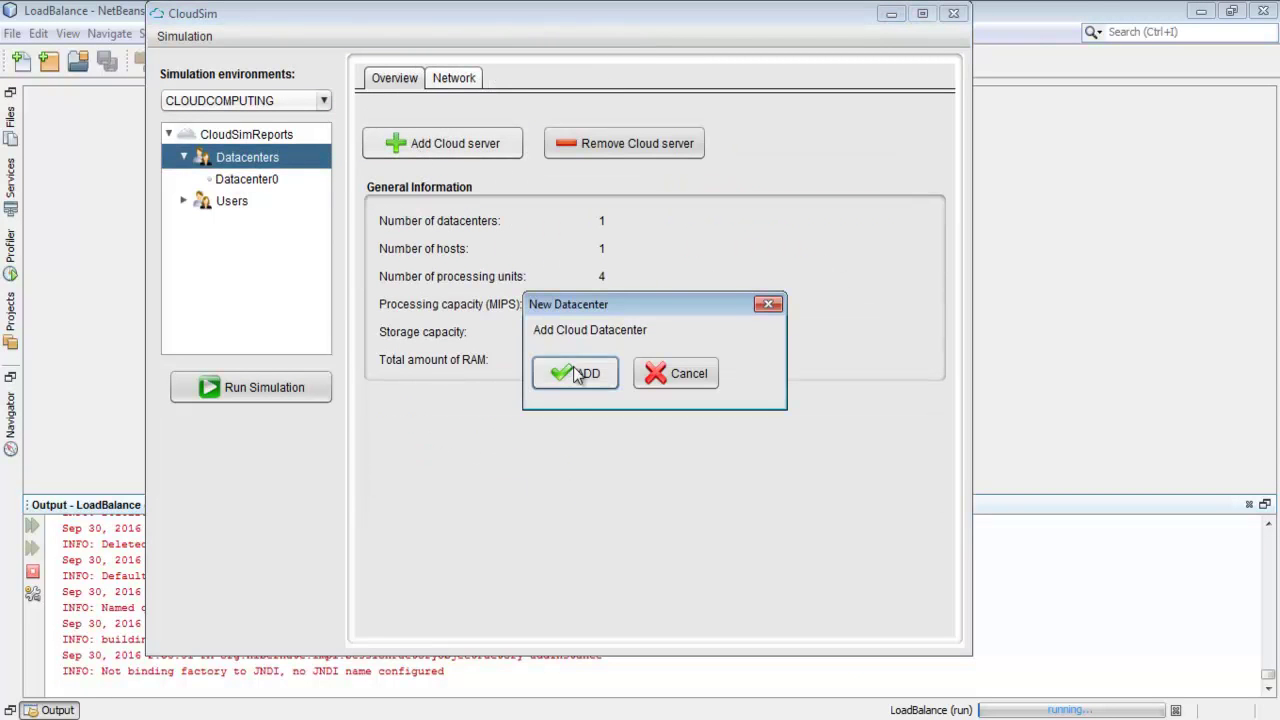
type("2")
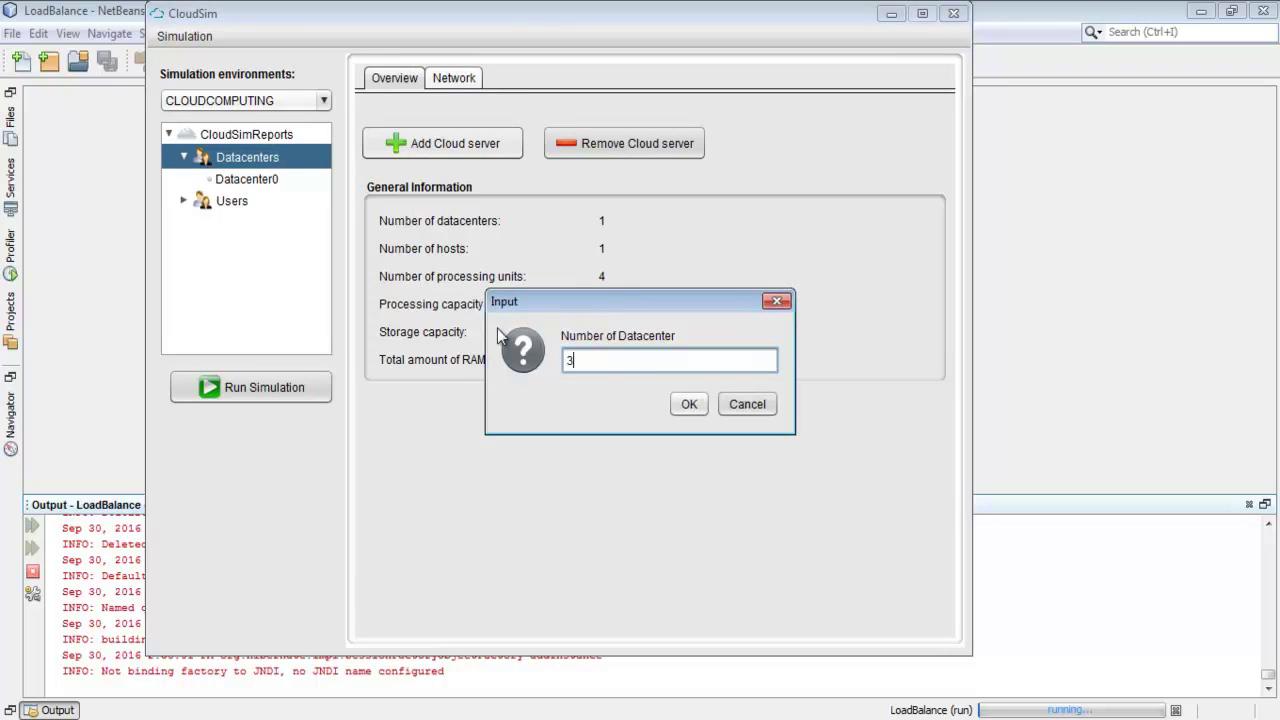
left_click(687, 404)
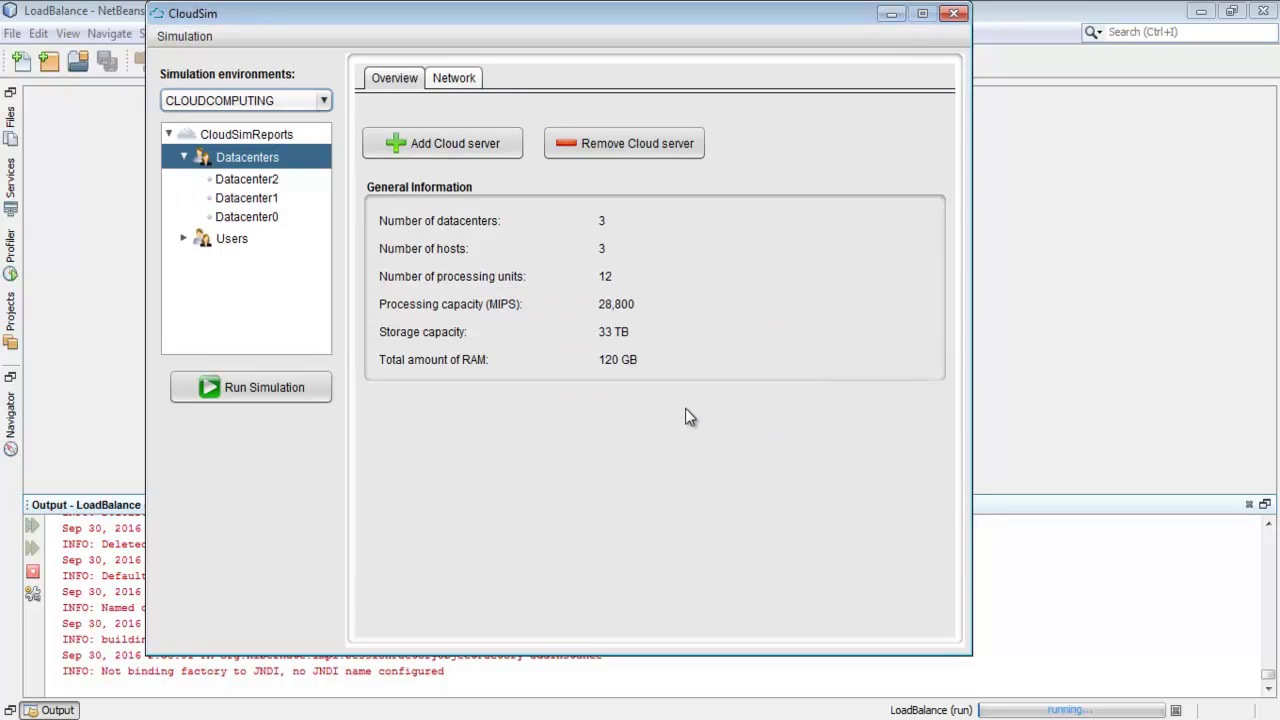
- Examine the datacenters' general, host, cost, SAN and network settings
left_click(262, 199)
left_click(266, 218)
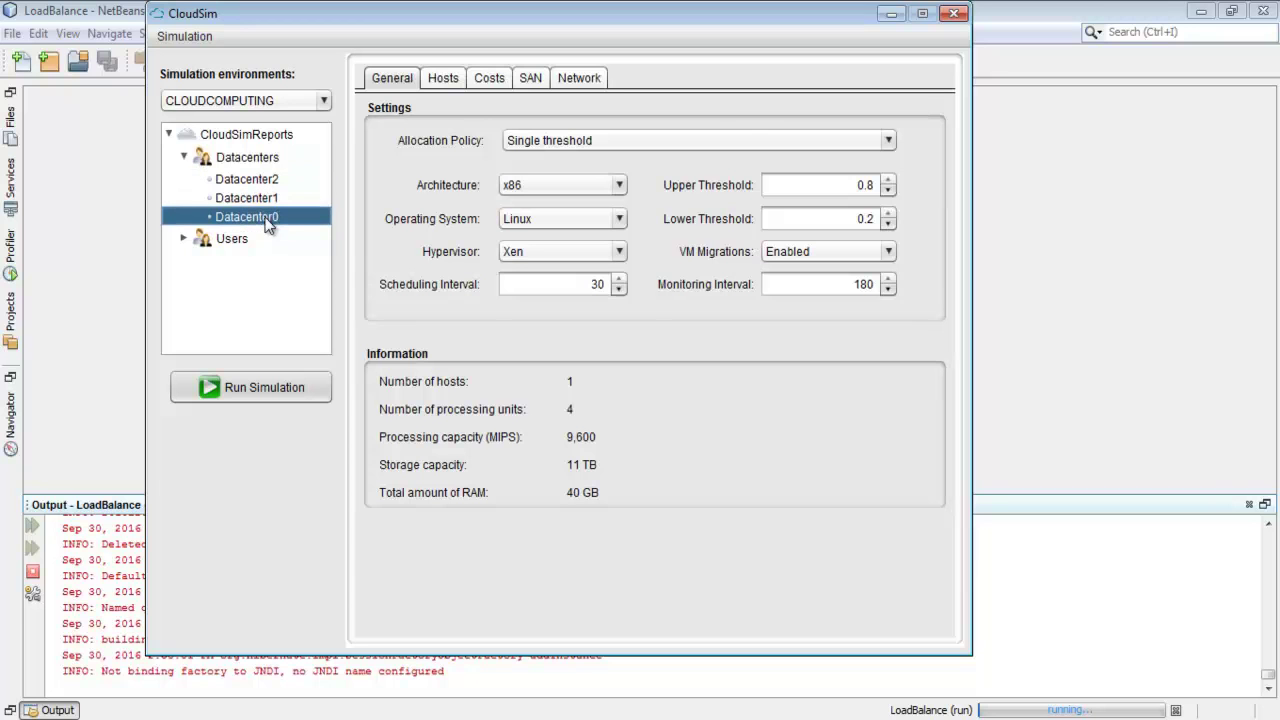
left_click(443, 80)
left_click(487, 80)
left_click(530, 78)
left_click(563, 79)
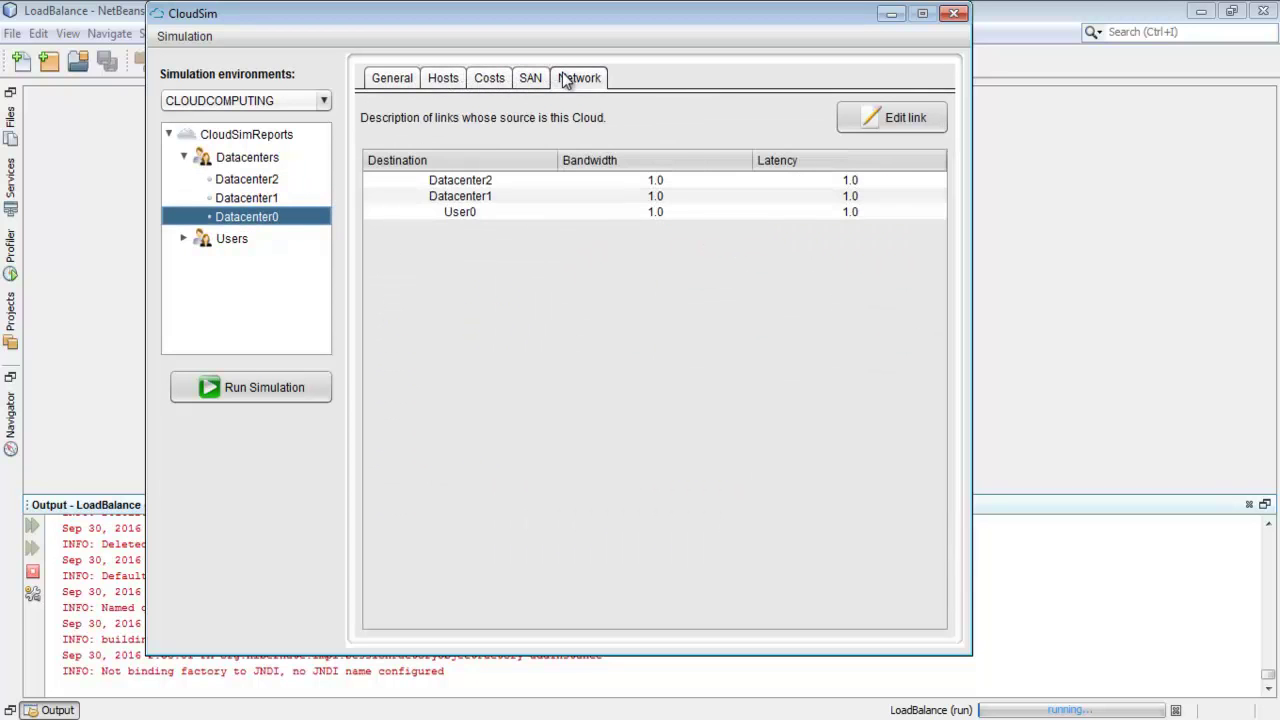
left_click(266, 197)
left_click(262, 179)
- Add users to the simulation by entering the number of cloudlets, bringing the total to seven users
left_click(184, 239)
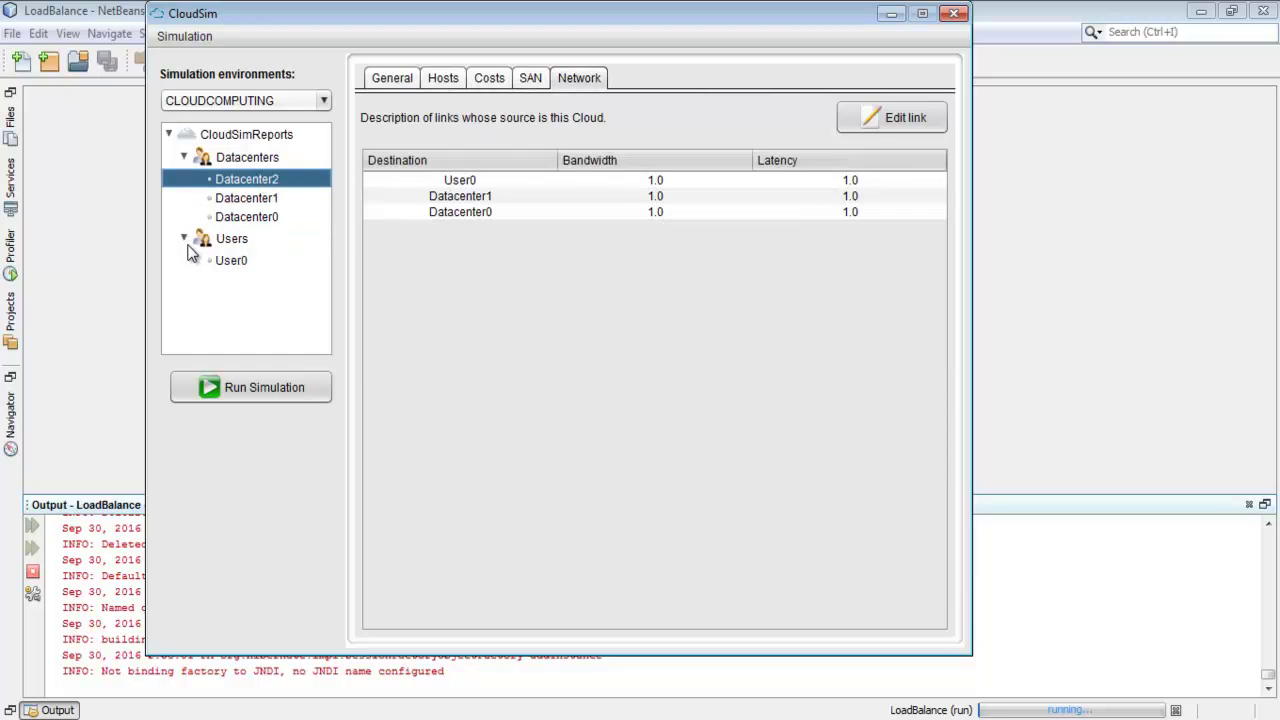
left_click(239, 240)
left_click(455, 144)
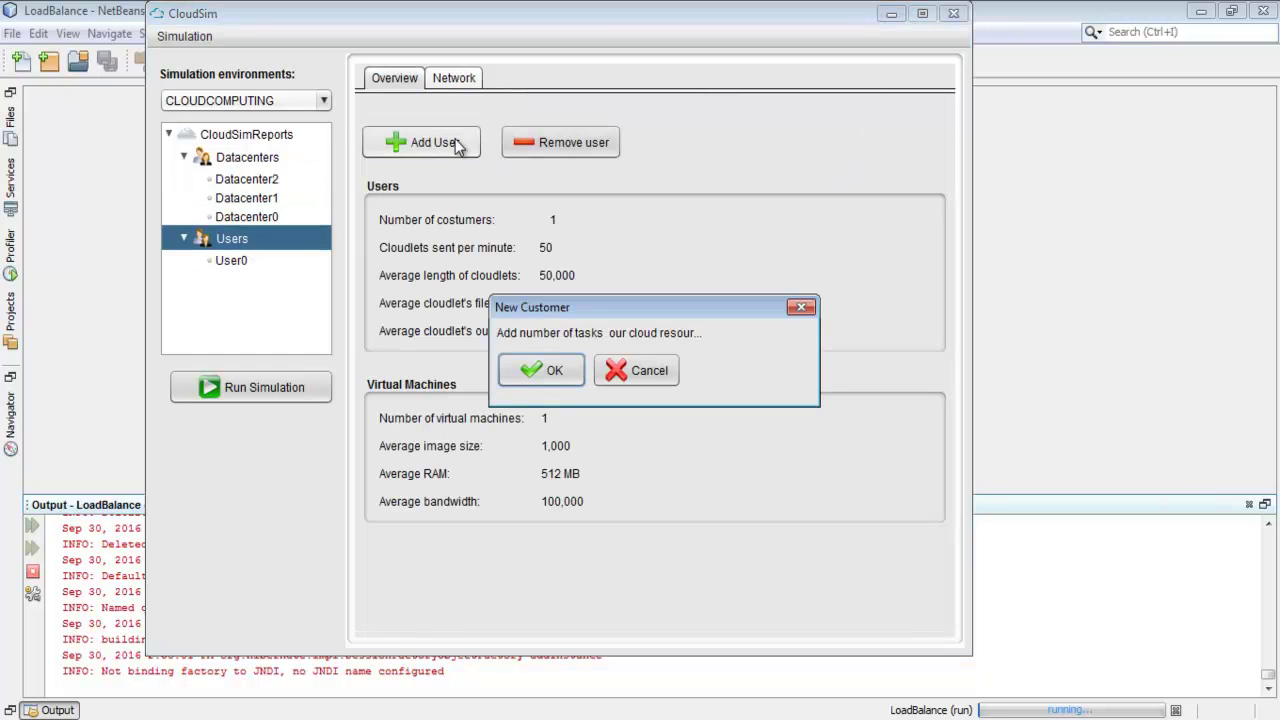
left_click(543, 370)
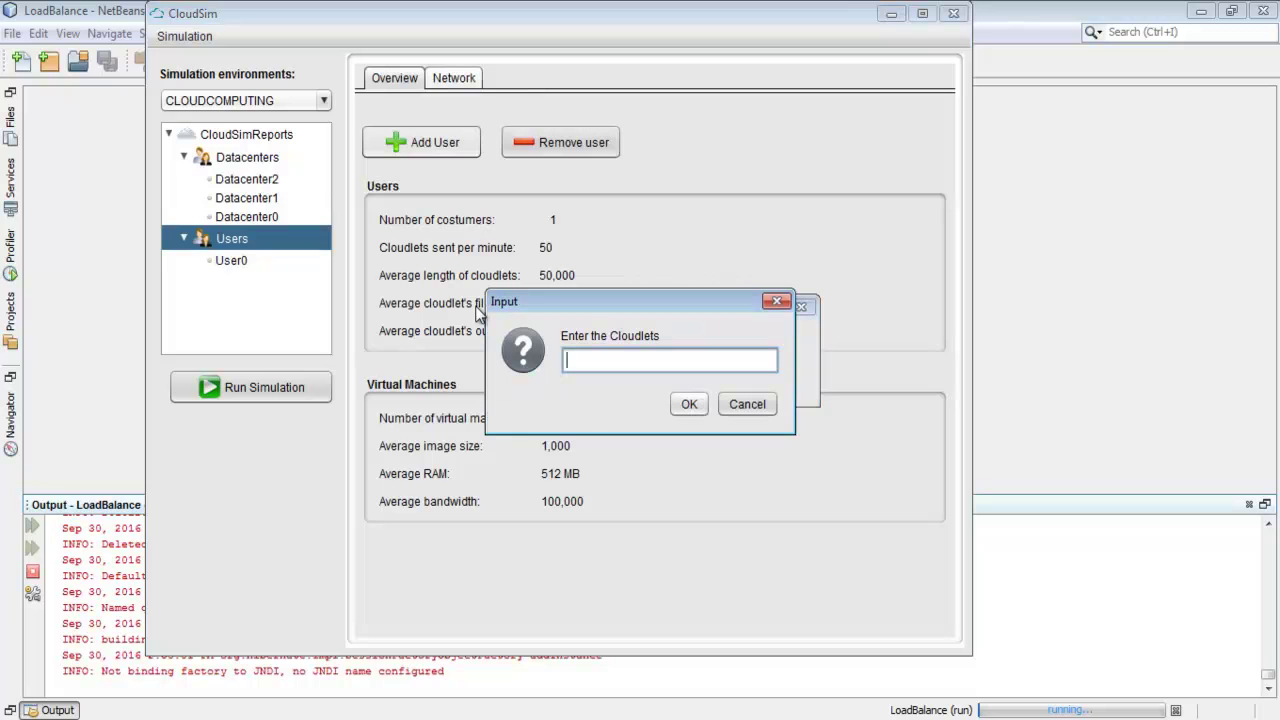
left_click(689, 405)
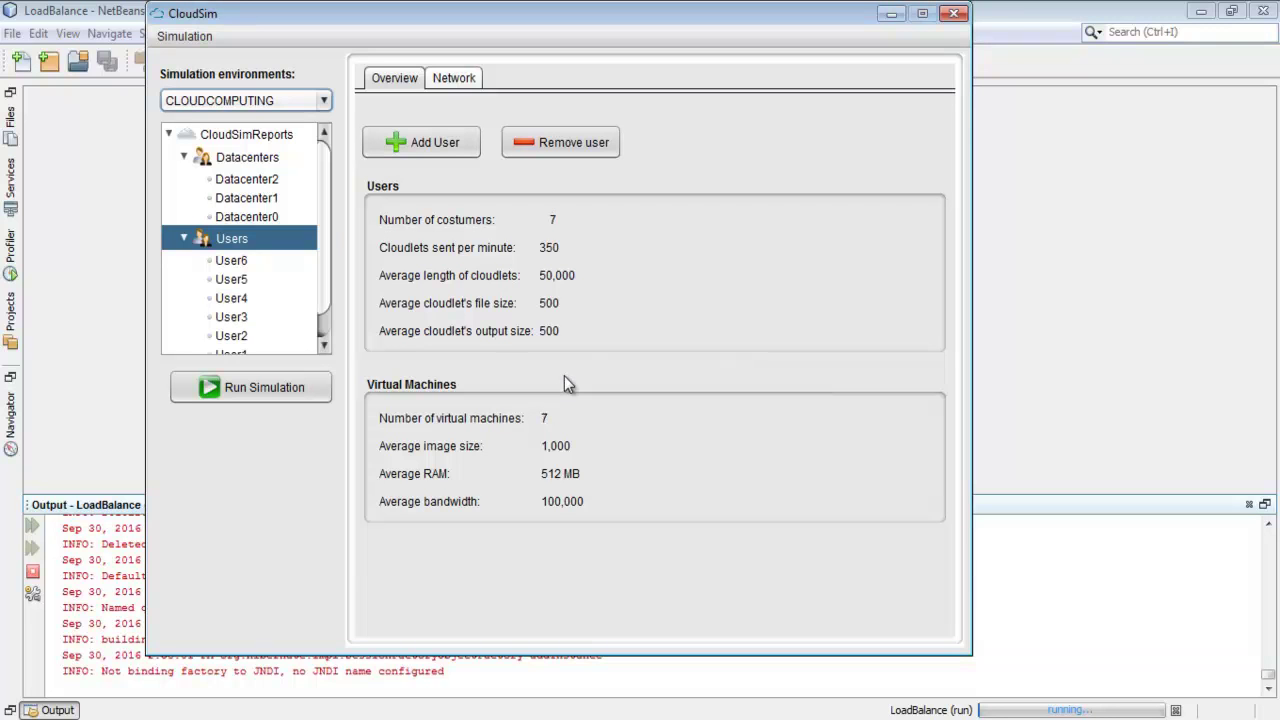
- Add 13 tasks to the virtual machines of User6
left_click(236, 262)
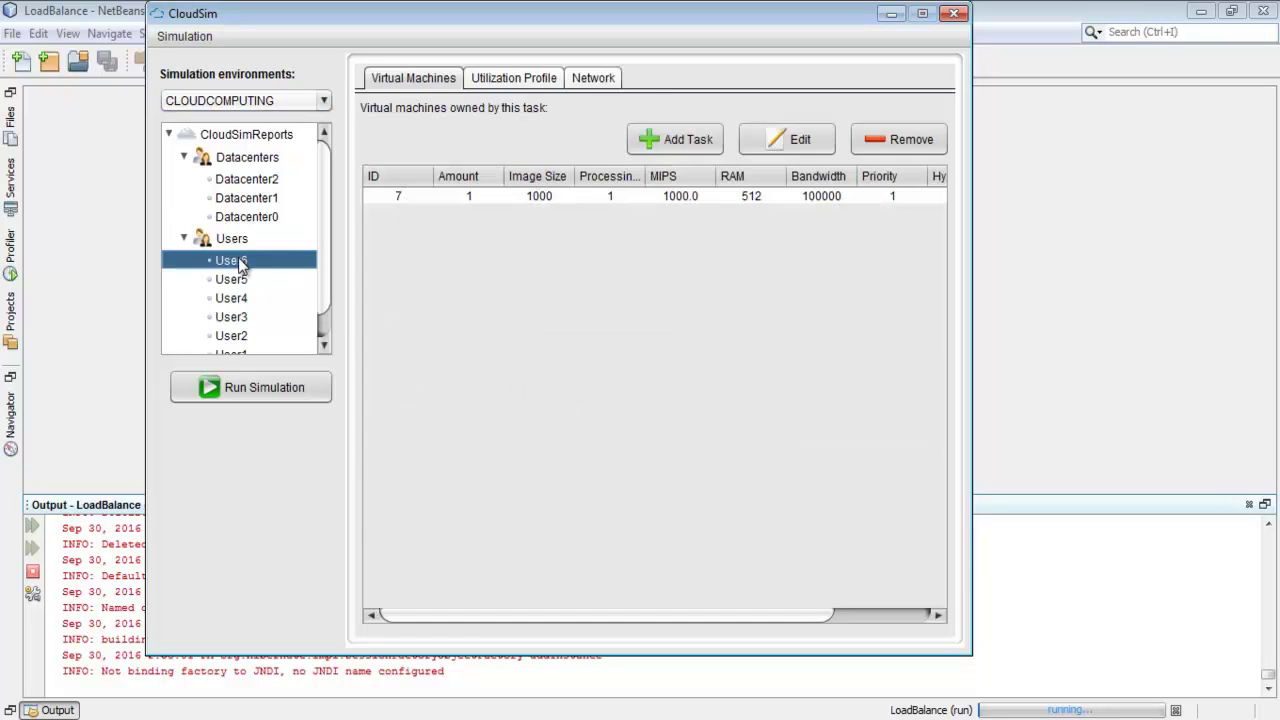
left_click(656, 146)
left_click(656, 146)
left_click(656, 146)
left_click(656, 146)
left_click(656, 146)
left_click(656, 146)
left_click(656, 146)
left_click(656, 146)
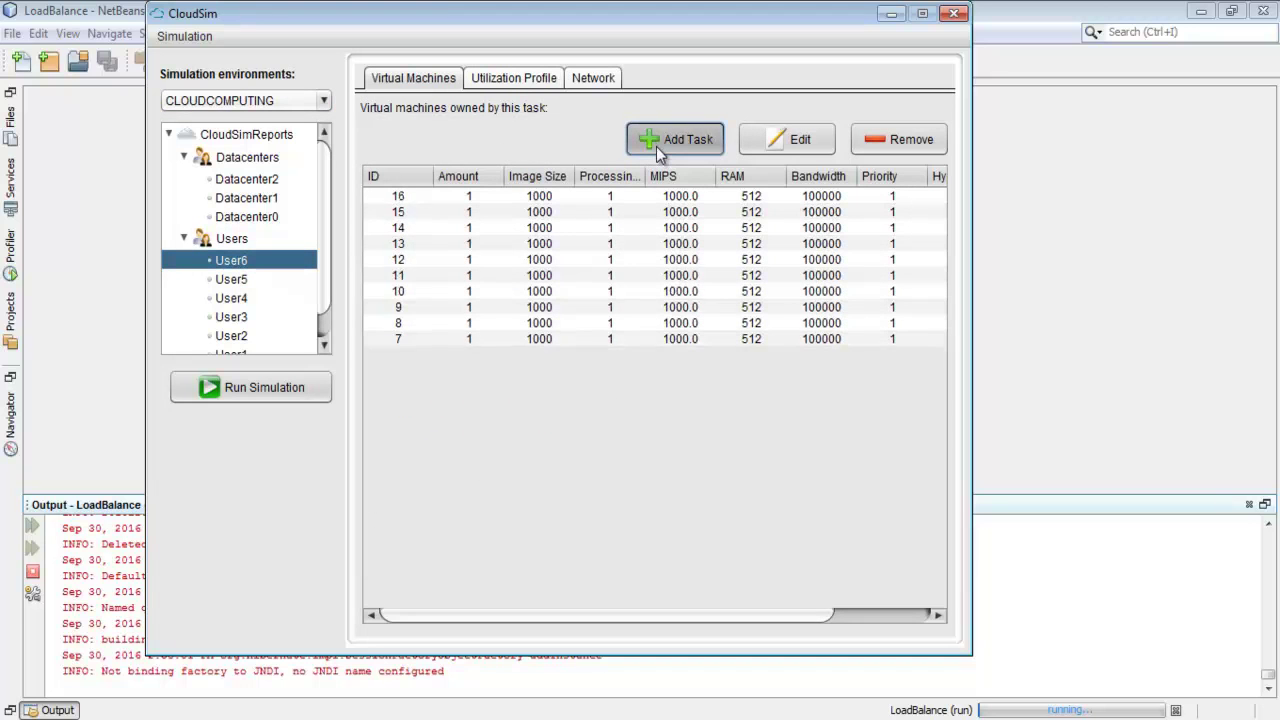
left_click(656, 146)
left_click(656, 146)
left_click(656, 146)
left_click(656, 146)
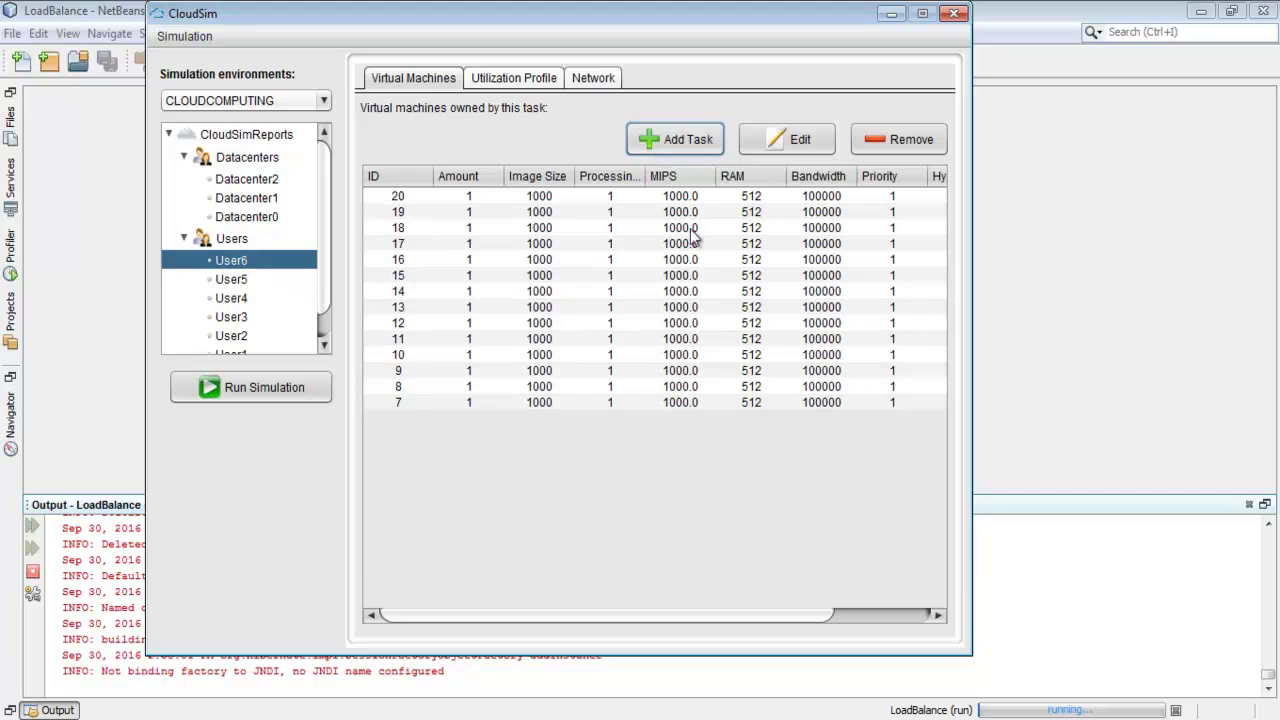
- Edit User6's virtual machine with ID 7, setting the task size to 2,100 and the scheduling policy to Time shared
left_click(667, 402)
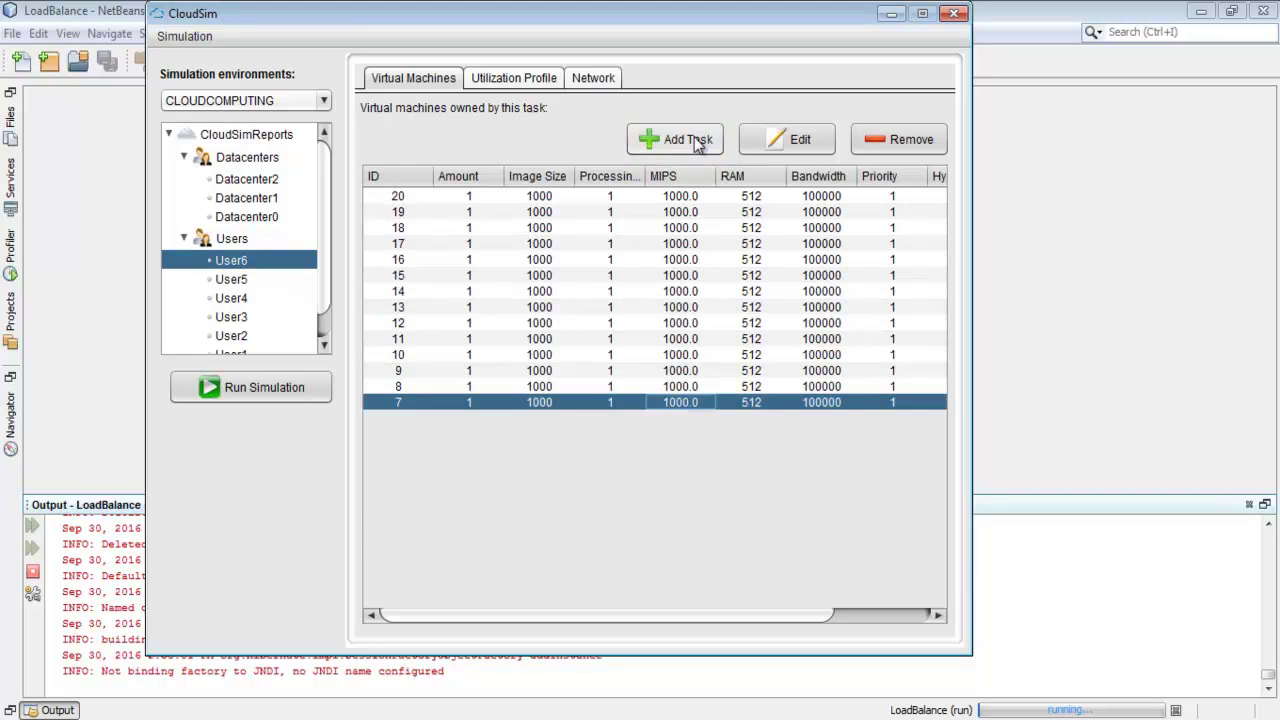
left_click(790, 140)
left_click(606, 302)
left_click(606, 302)
left_click(606, 302)
left_click(606, 303)
left_click(606, 303)
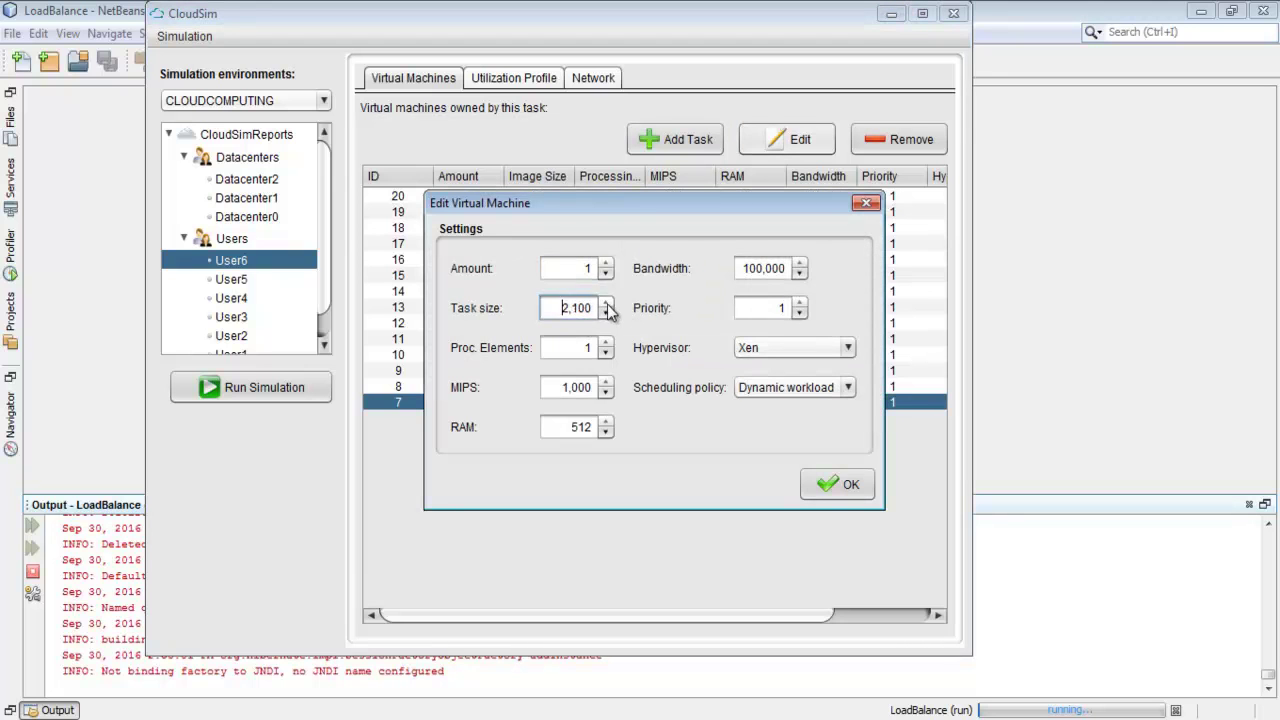
left_click(830, 390)
left_click(813, 410)
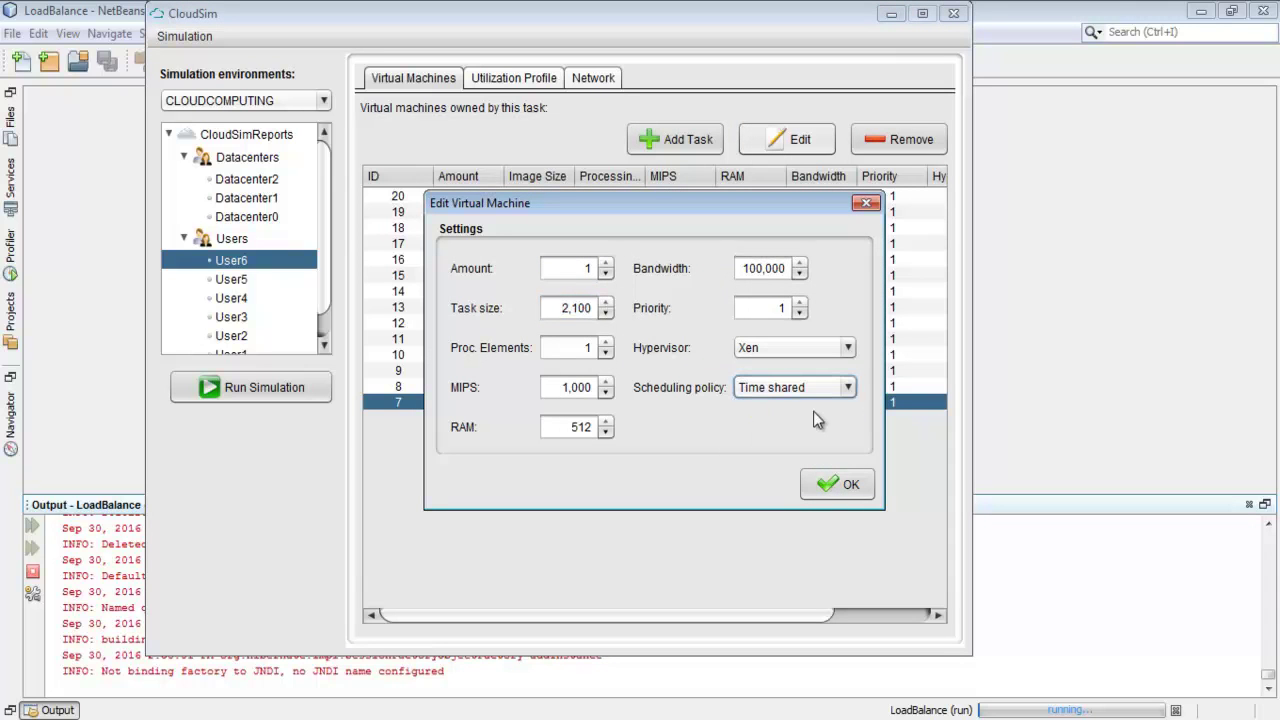
left_click(834, 346)
left_click(836, 348)
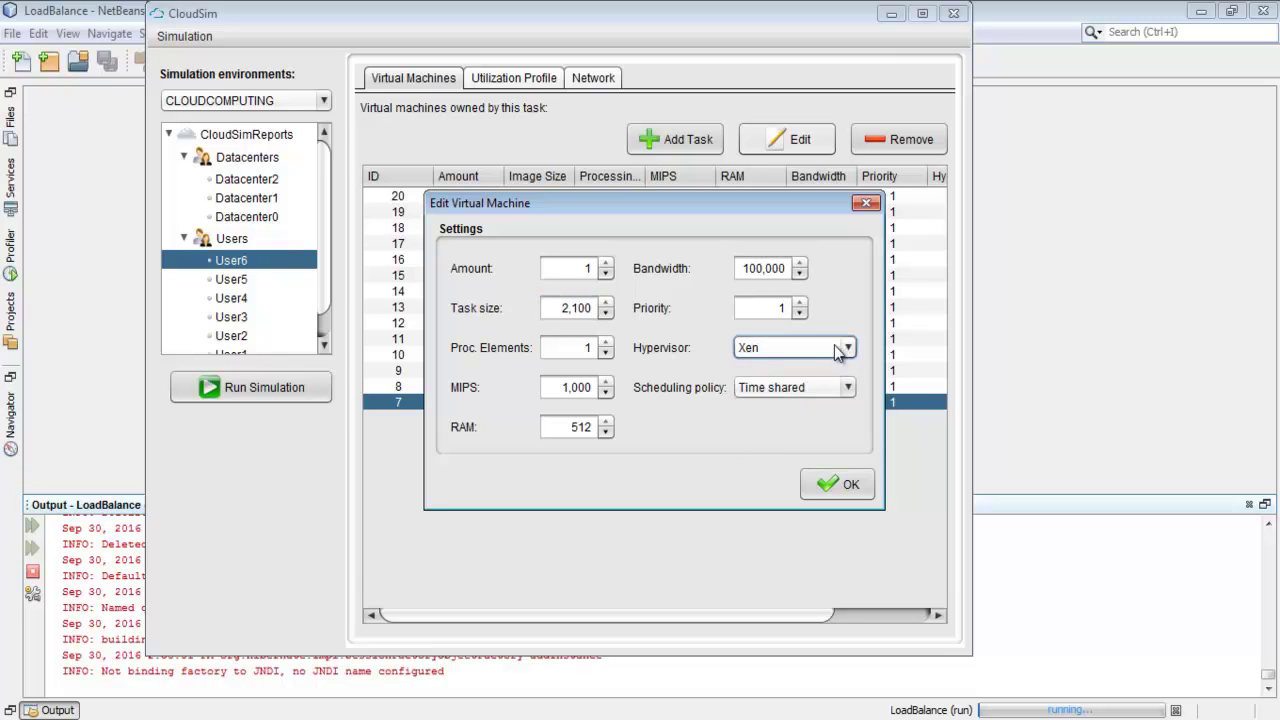
left_click(817, 474)
- Add six tasks to the virtual machines of User5
left_click(228, 280)
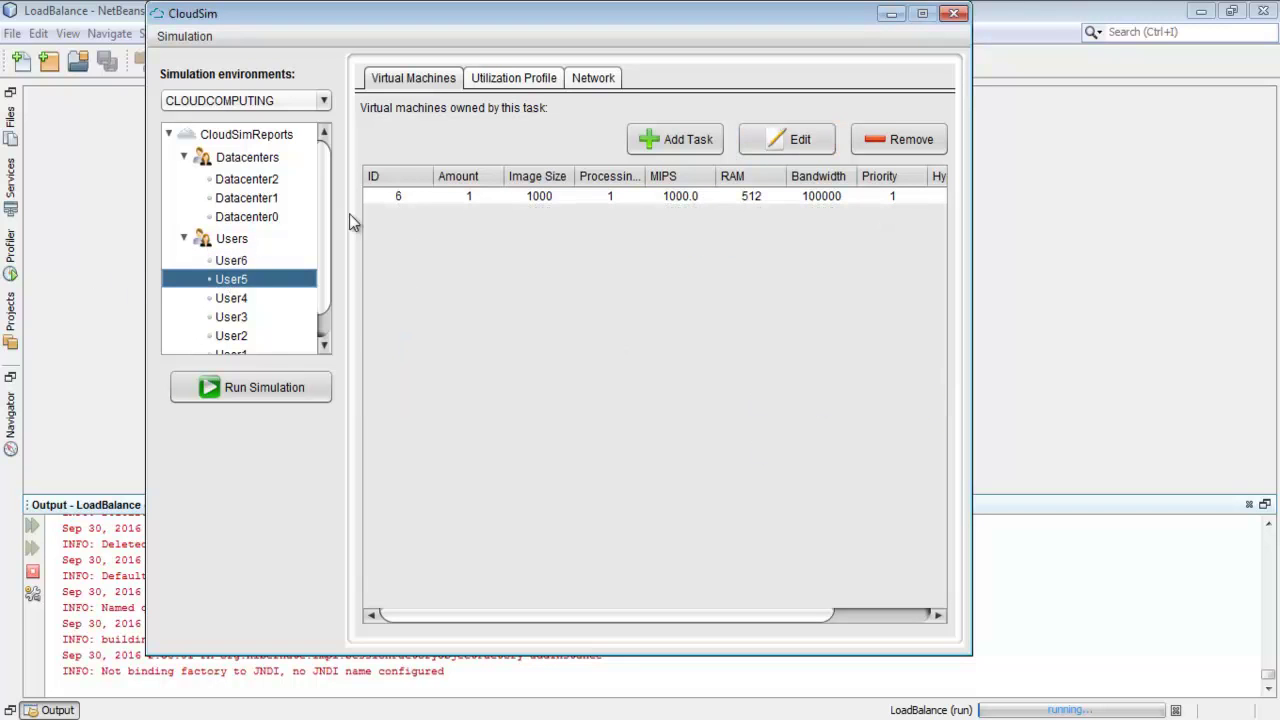
left_click(655, 140)
left_click(655, 140)
left_click(655, 140)
left_click(655, 140)
left_click(655, 140)
left_click(655, 140)
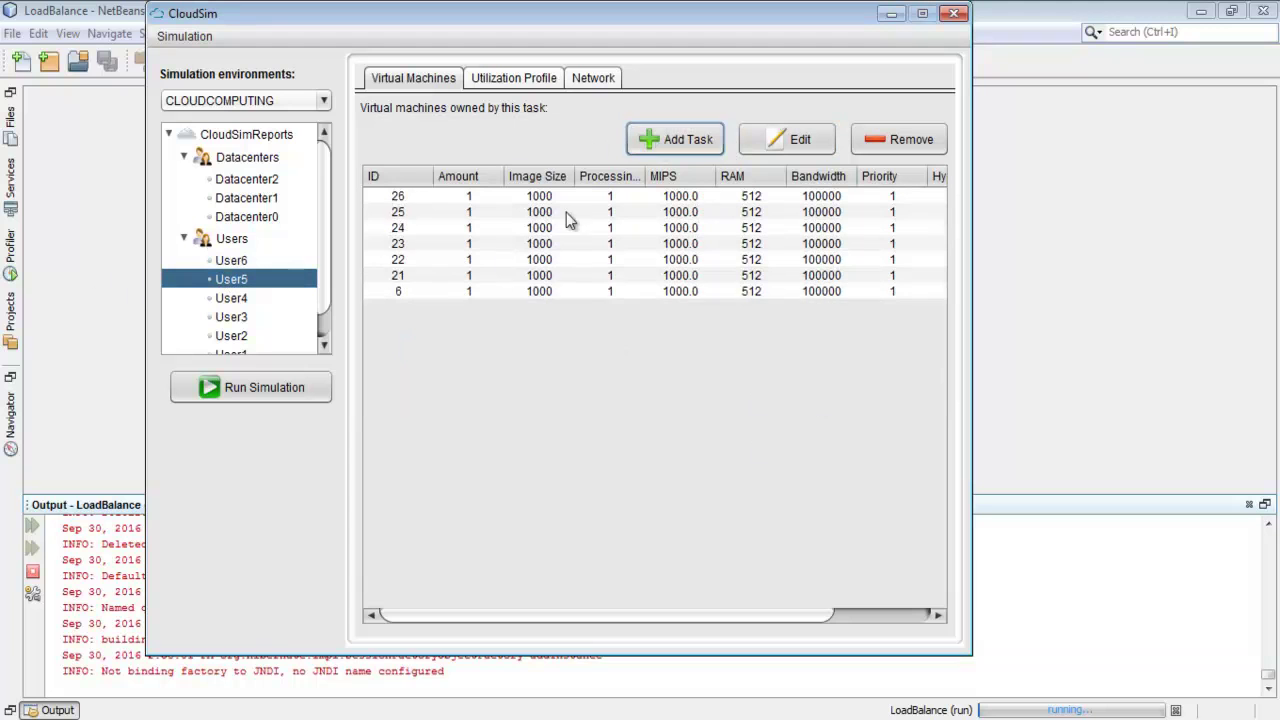
- Add four tasks to the virtual machines of User4
left_click(231, 299)
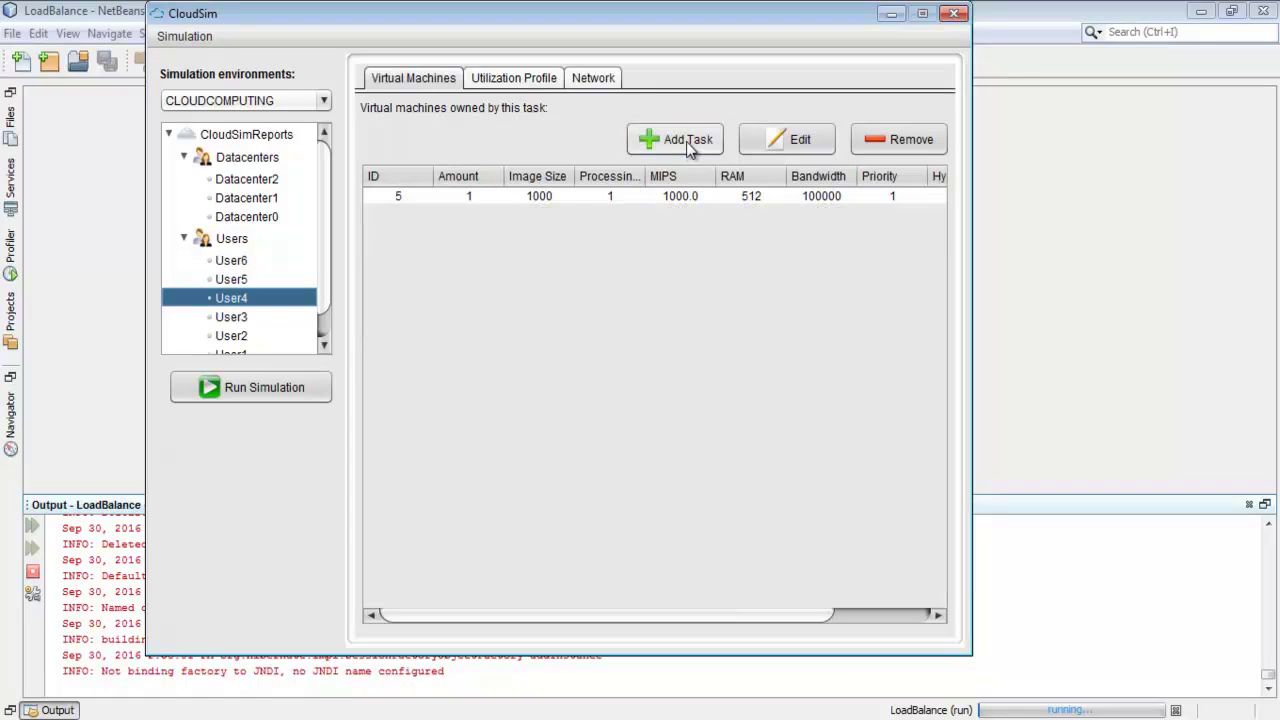
left_click(686, 141)
left_click(686, 141)
left_click(688, 142)
left_click(688, 142)
- Add three tasks to the virtual machines of User3
left_click(233, 318)
left_click(673, 145)
left_click(675, 145)
left_click(675, 145)
- Add two tasks to the virtual machines of User2
scroll(296, 340, "down", 1)
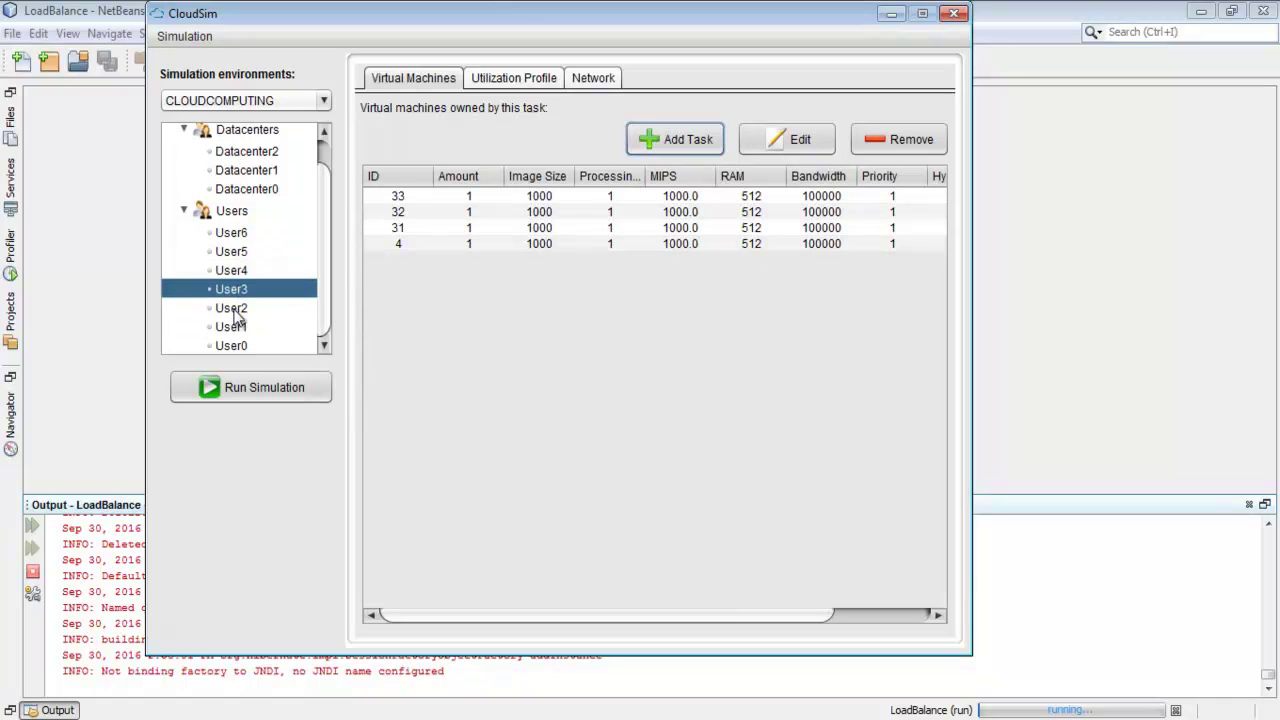
left_click(231, 308)
left_click(675, 140)
left_click(675, 140)
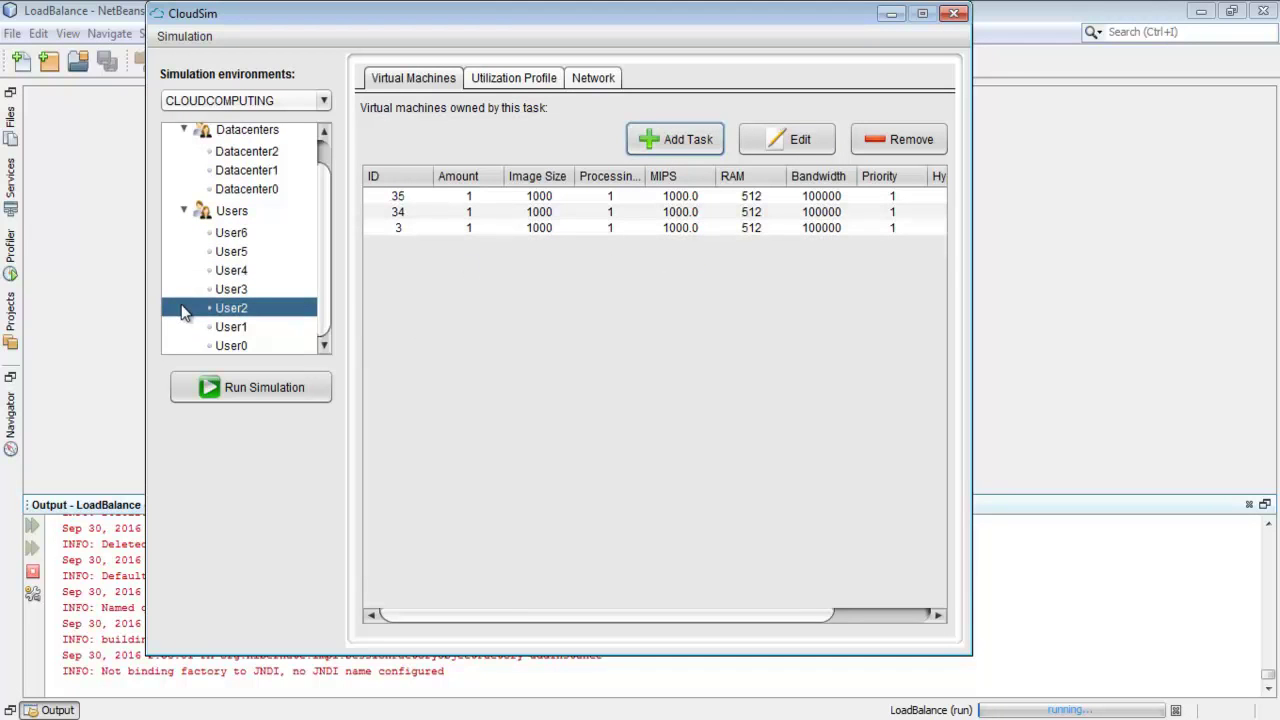
- Add three tasks to the virtual machines of User1
left_click(238, 328)
left_click(670, 141)
left_click(670, 141)
left_click(670, 141)
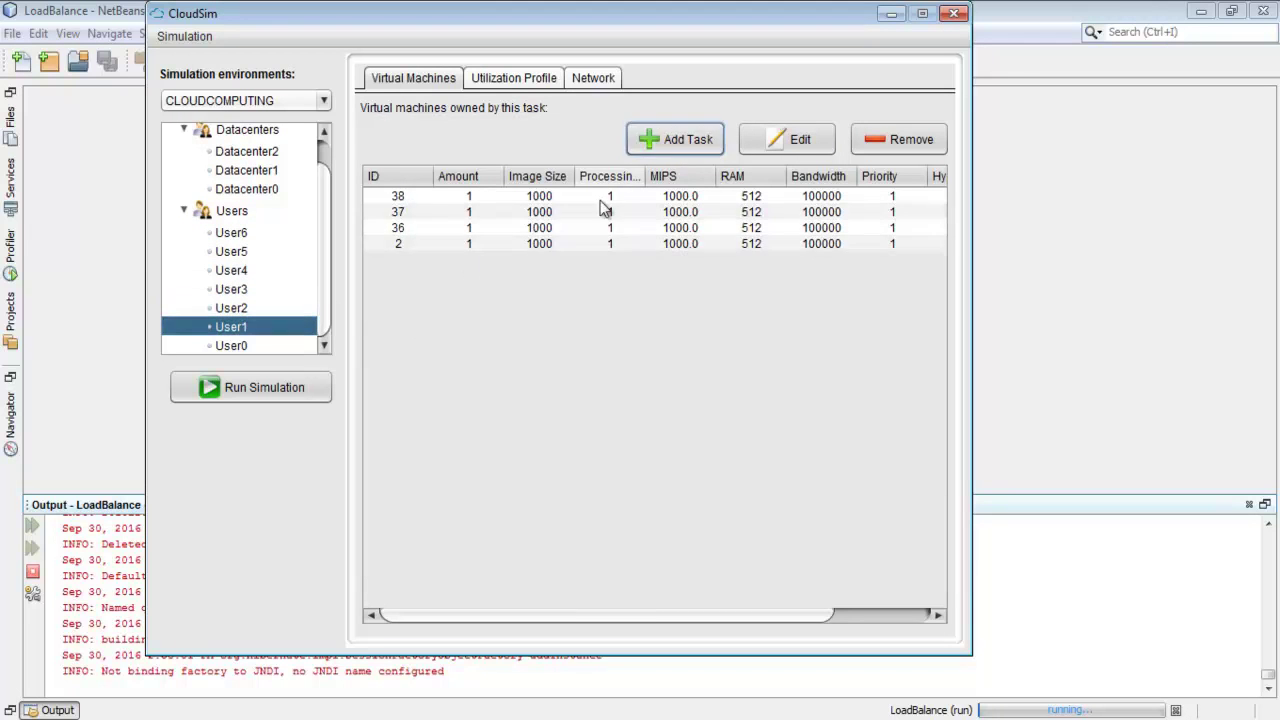
- Add three tasks to the virtual machines of User0
left_click(238, 345)
left_click(661, 145)
left_click(661, 145)
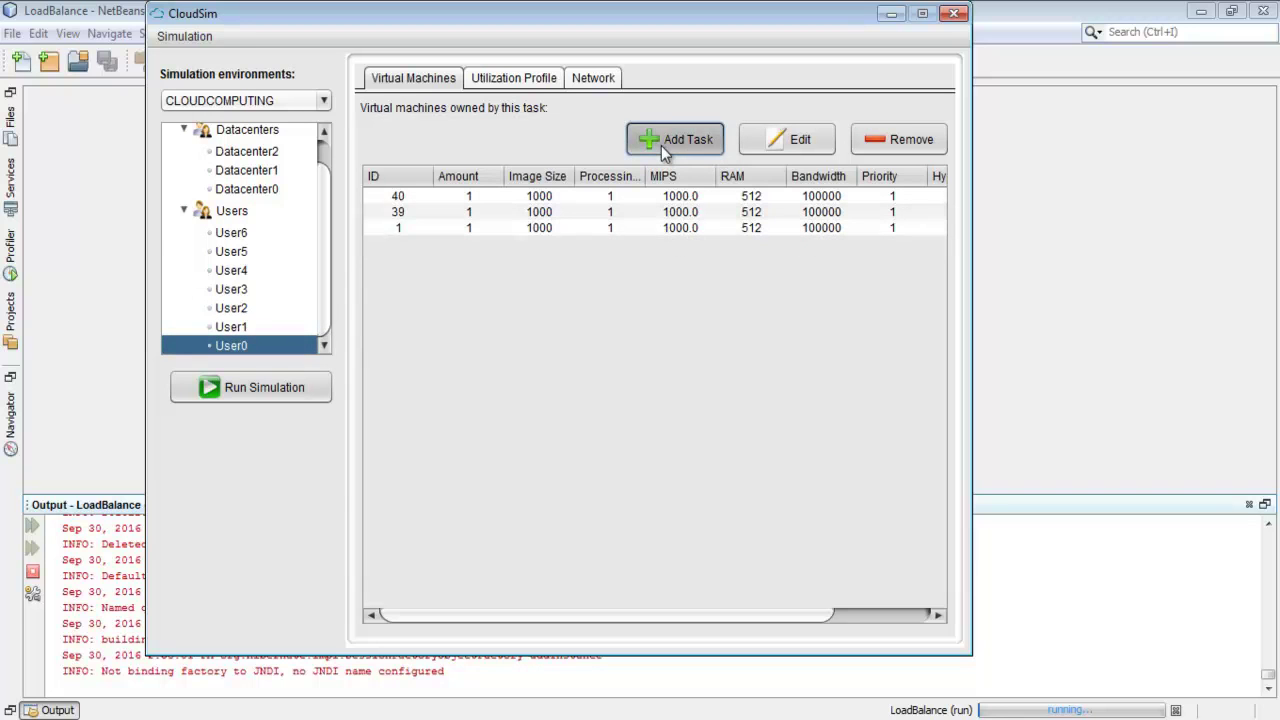
left_click(661, 145)
- Examine the utilization profiles of all users, from User6 through User0, for their scheduling and cloudlet settings
left_click(252, 234)
left_click(527, 78)
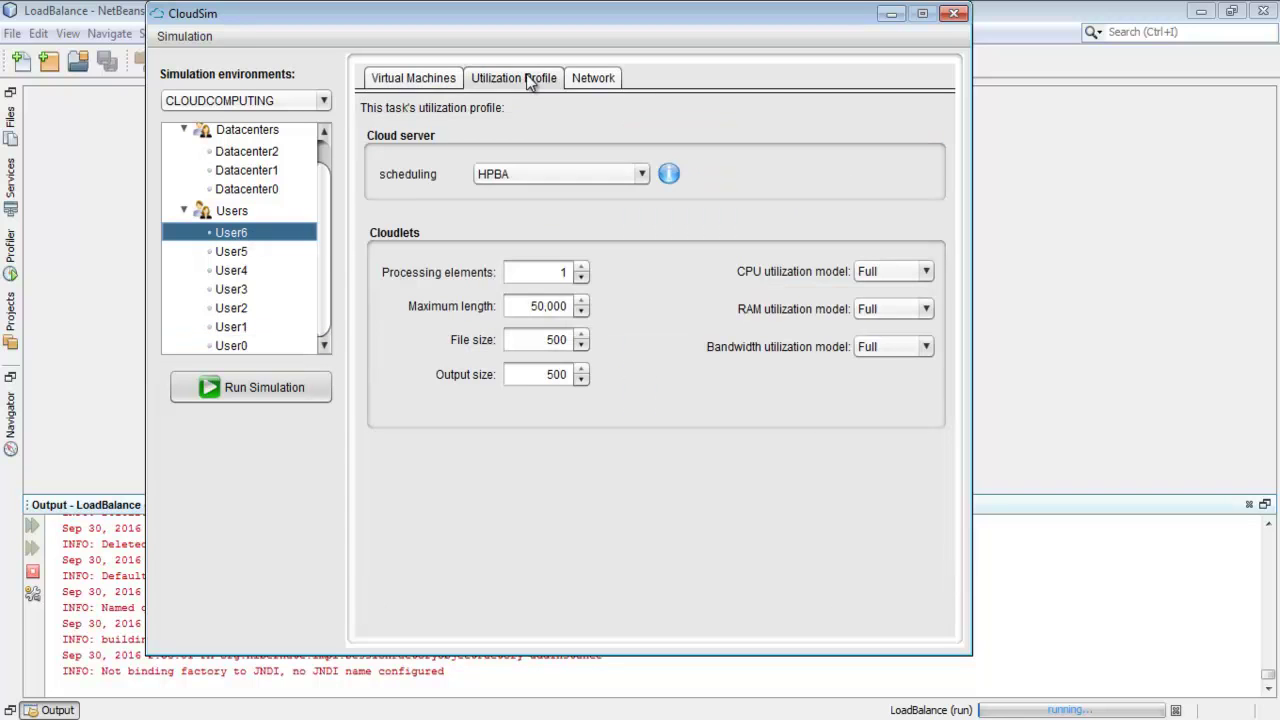
left_click(225, 252)
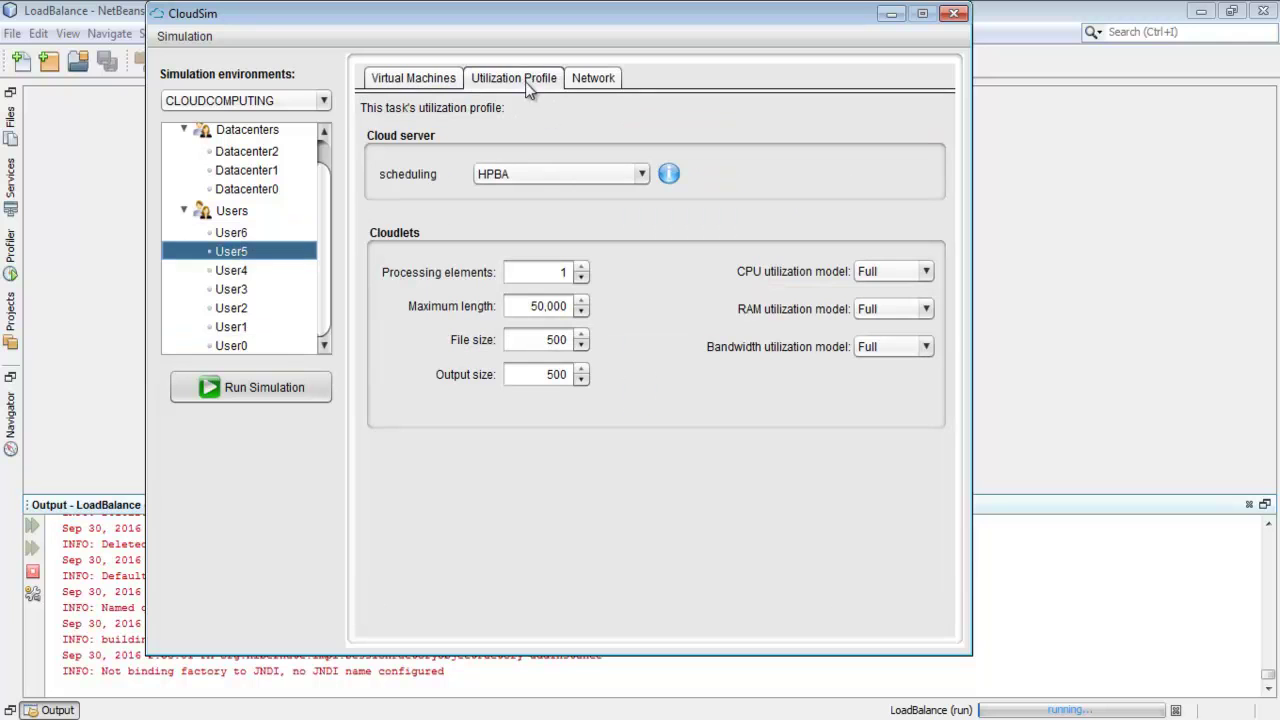
left_click(237, 271)
left_click(235, 289)
left_click(235, 308)
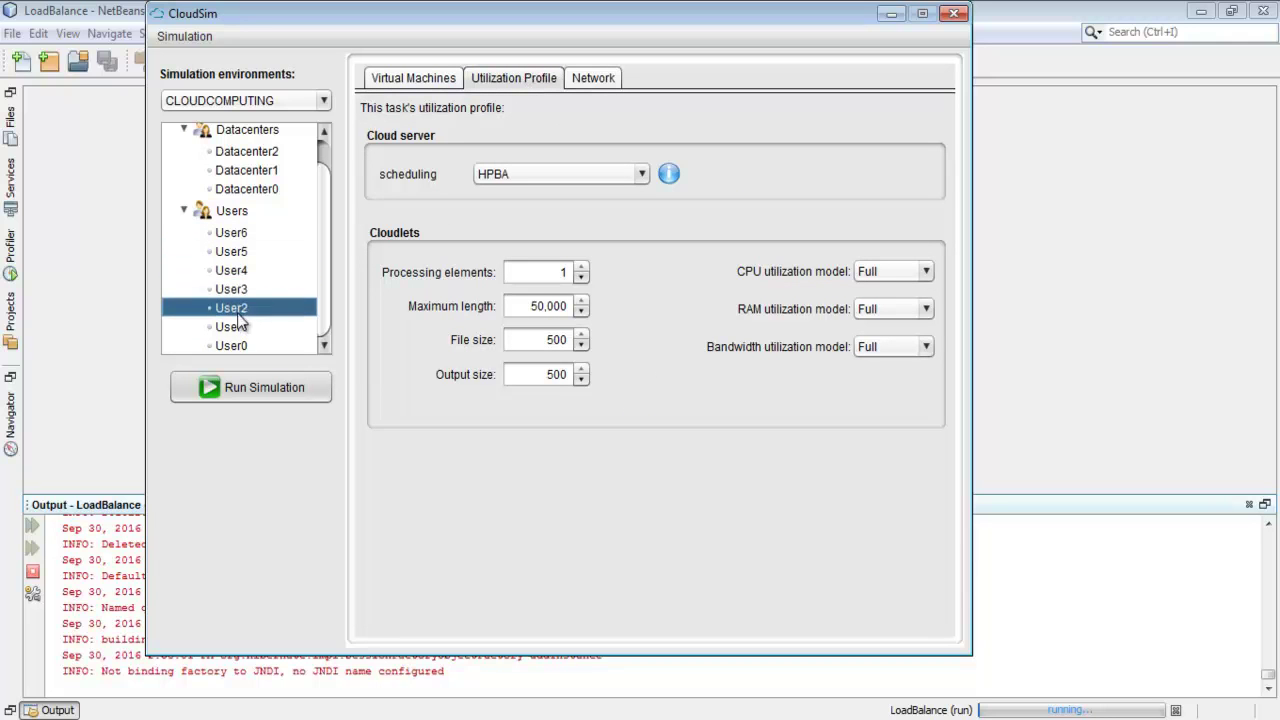
left_click(238, 345)
left_click(239, 326)
- Set the cloud server scheduling to Modified_Throttled for User2 and to BMHA for User1
left_click(241, 304)
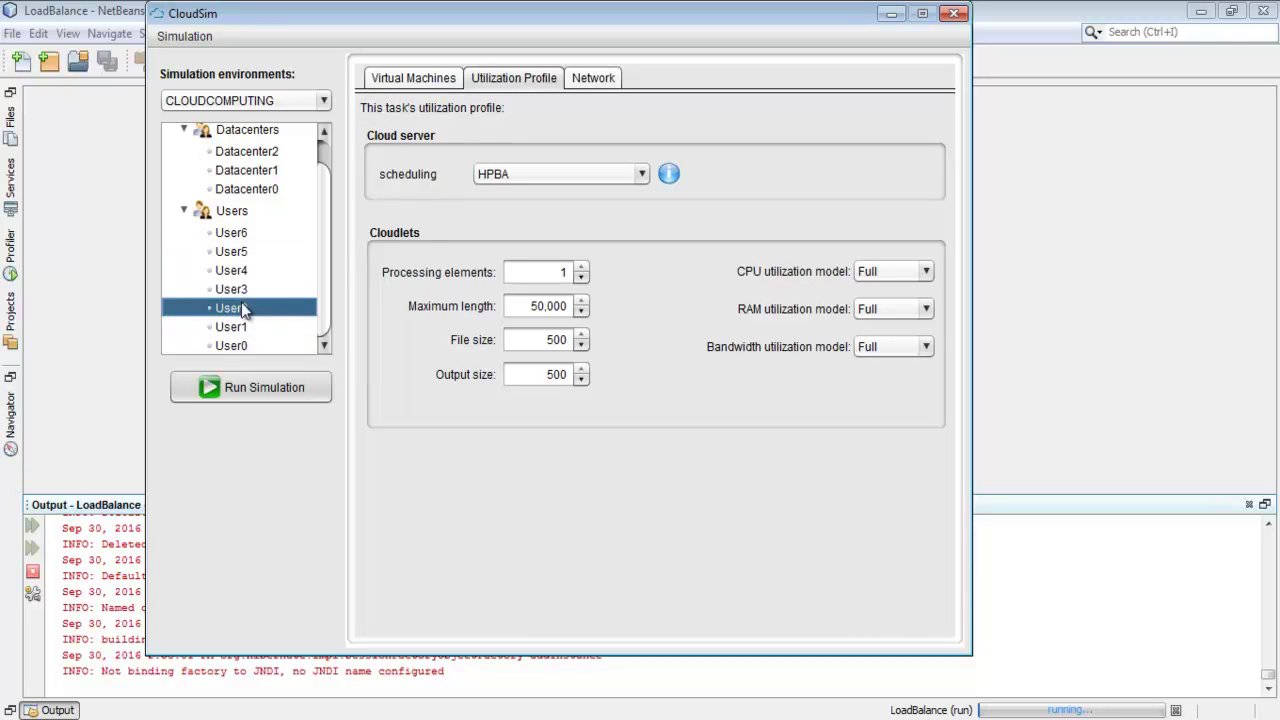
left_click(533, 178)
left_click(526, 210)
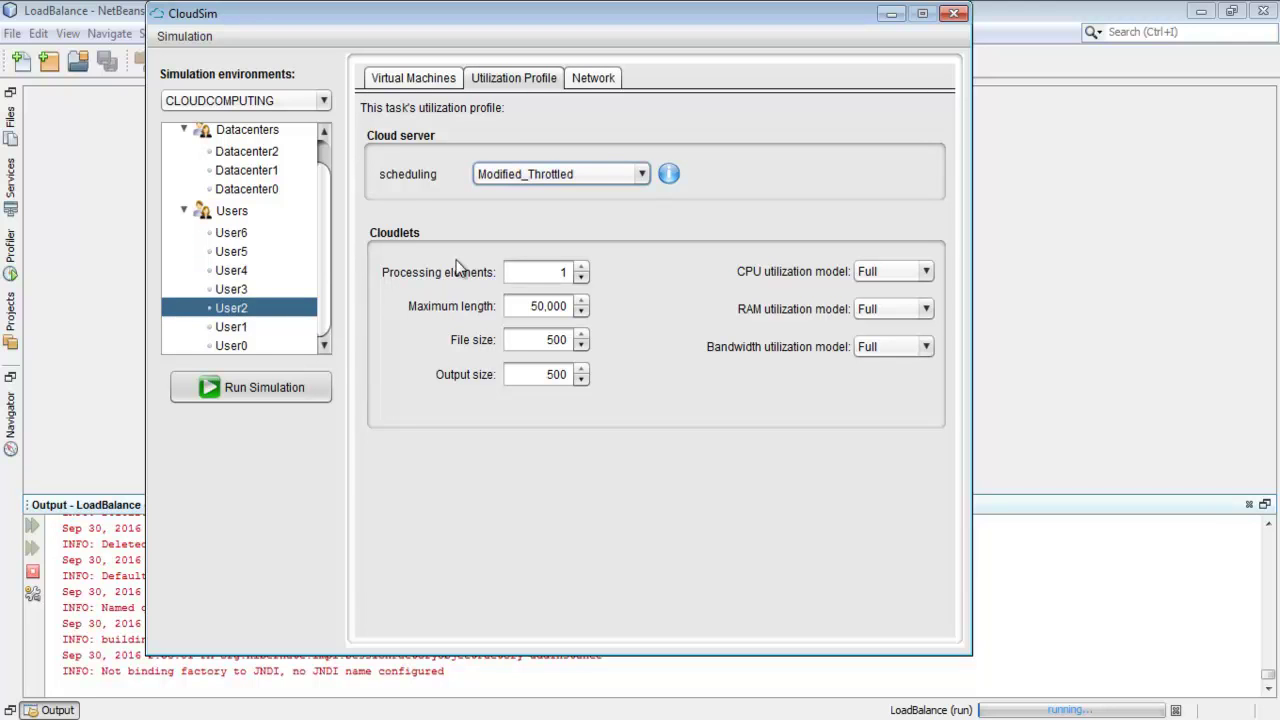
left_click(241, 330)
left_click(557, 178)
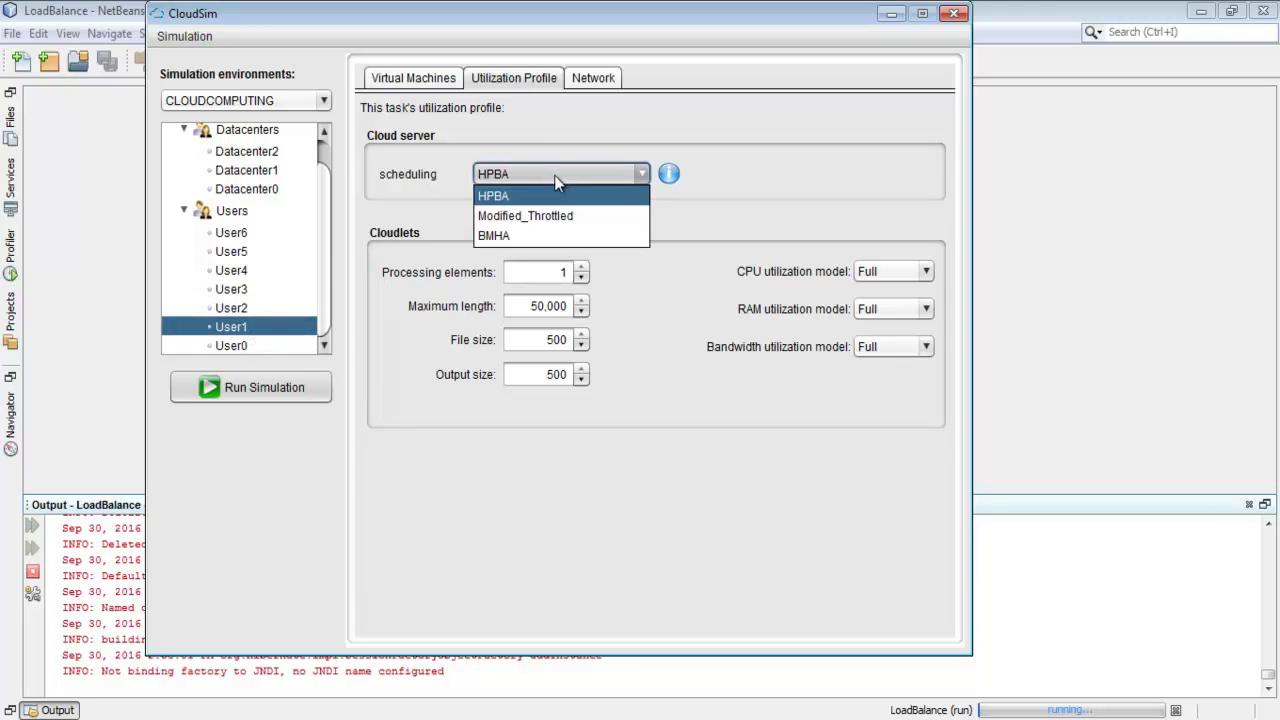
left_click(514, 236)
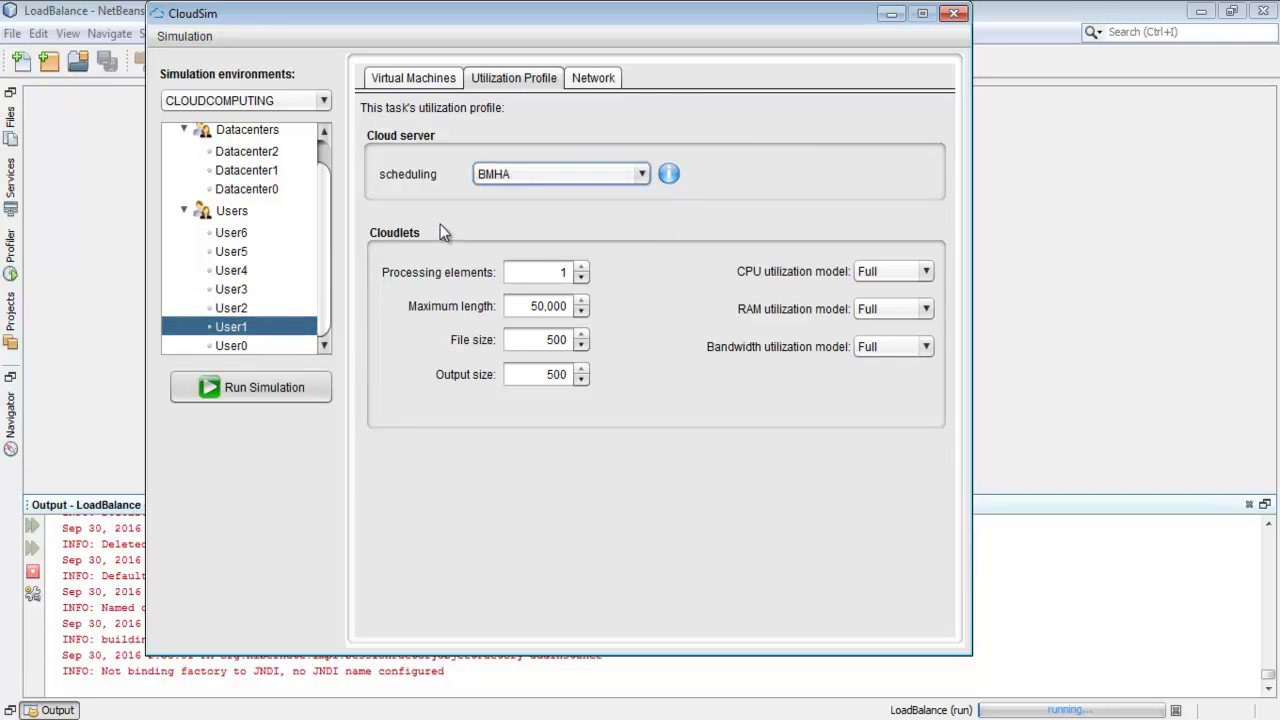
- Check User1's network links and run the simulation
left_click(609, 84)
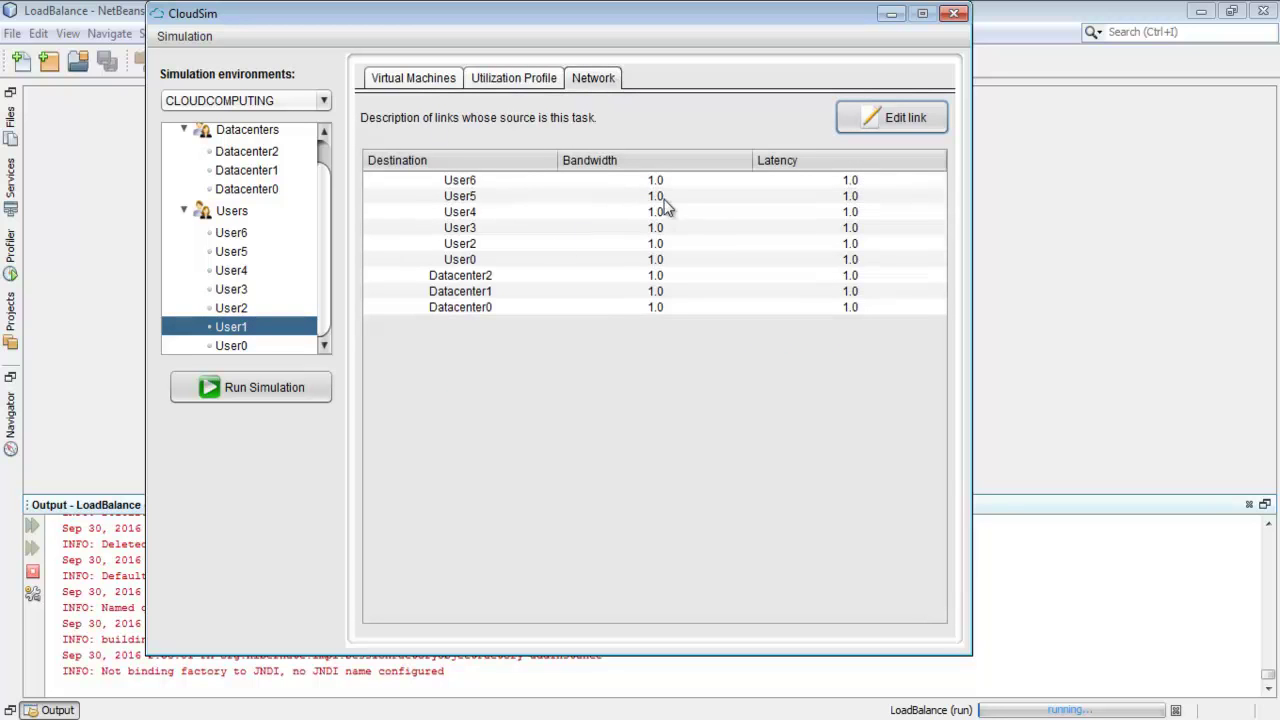
left_click(224, 390)
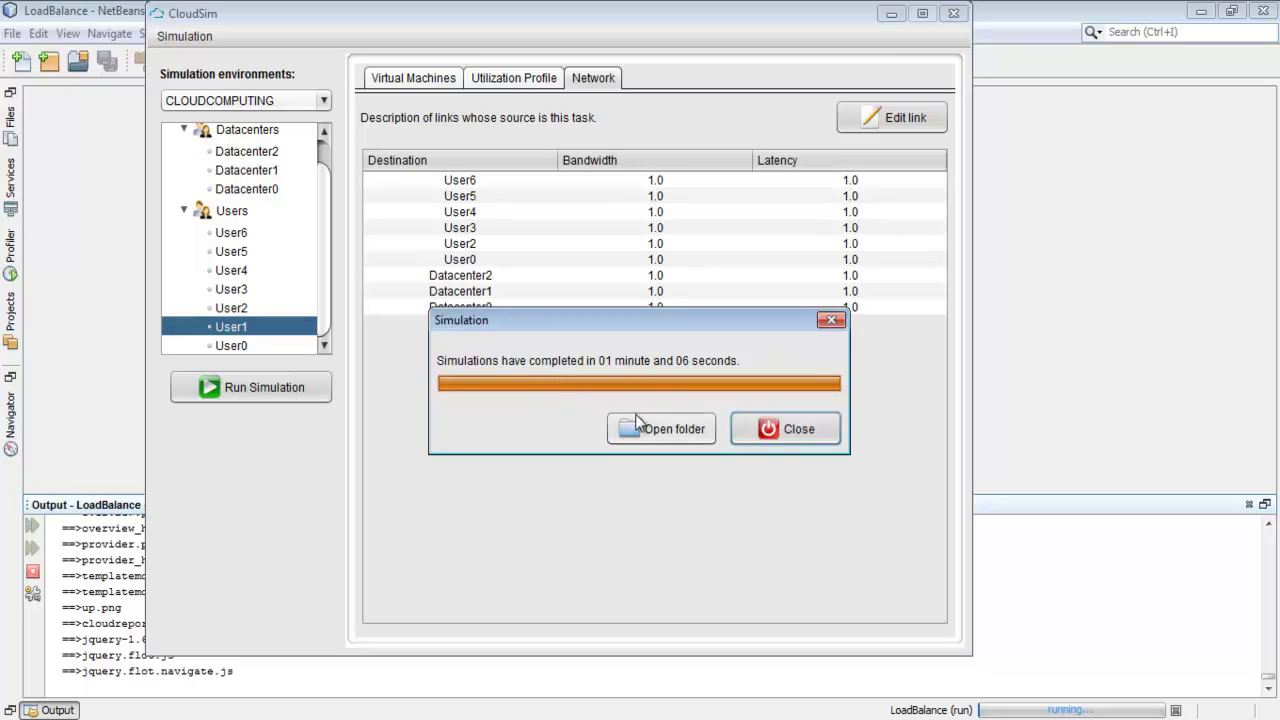
- Open the index page of report1 in the CLOUDCOMPUTING results folder and read its general information overview
left_click(637, 419)
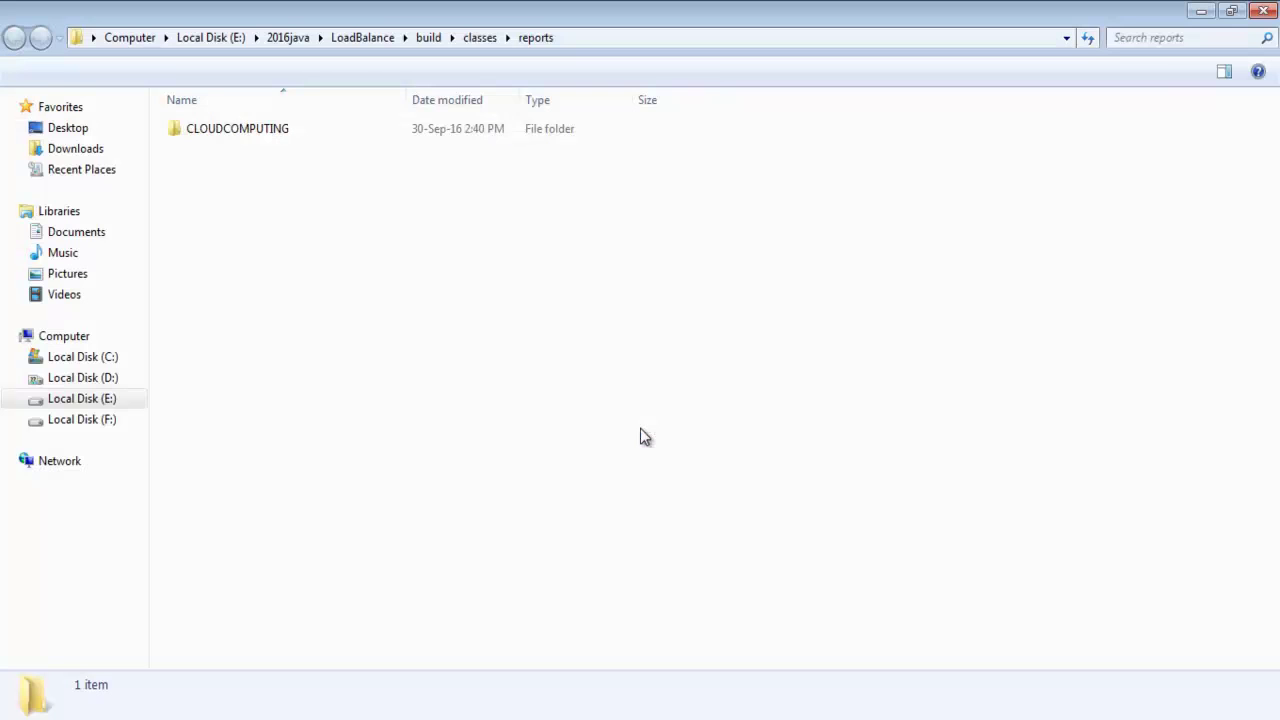
double_click(284, 132)
double_click(284, 132)
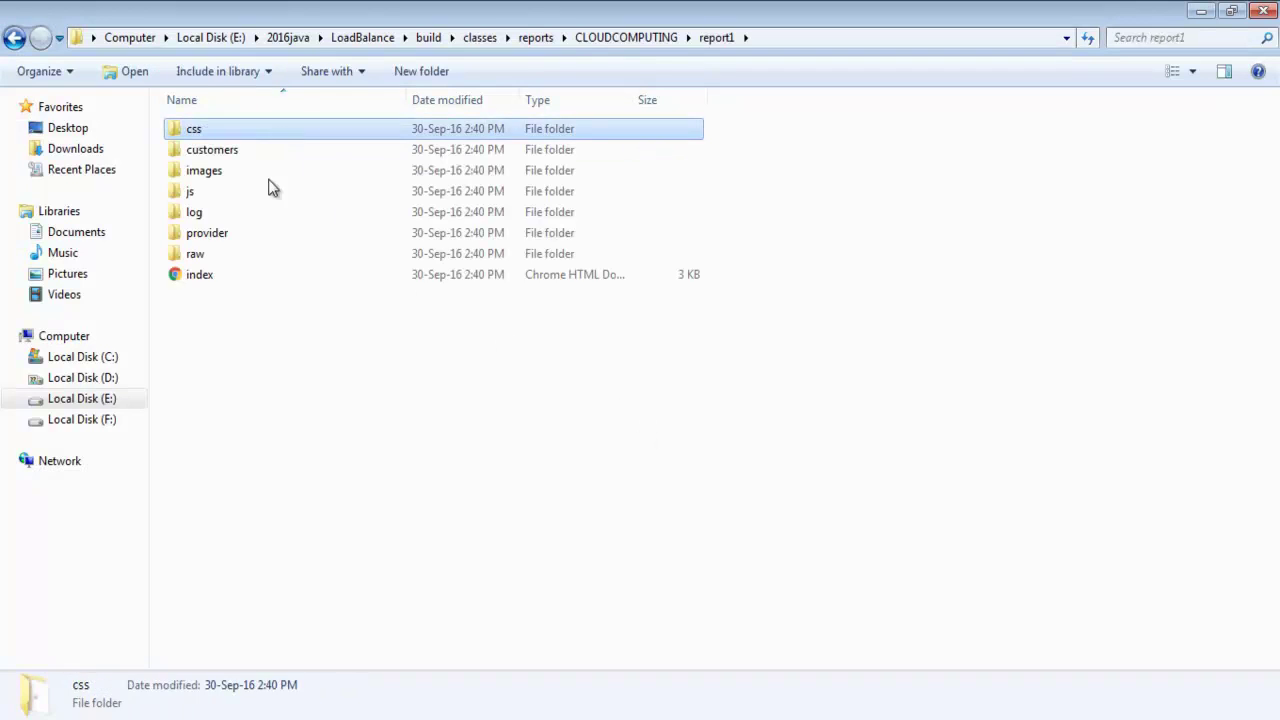
double_click(195, 277)
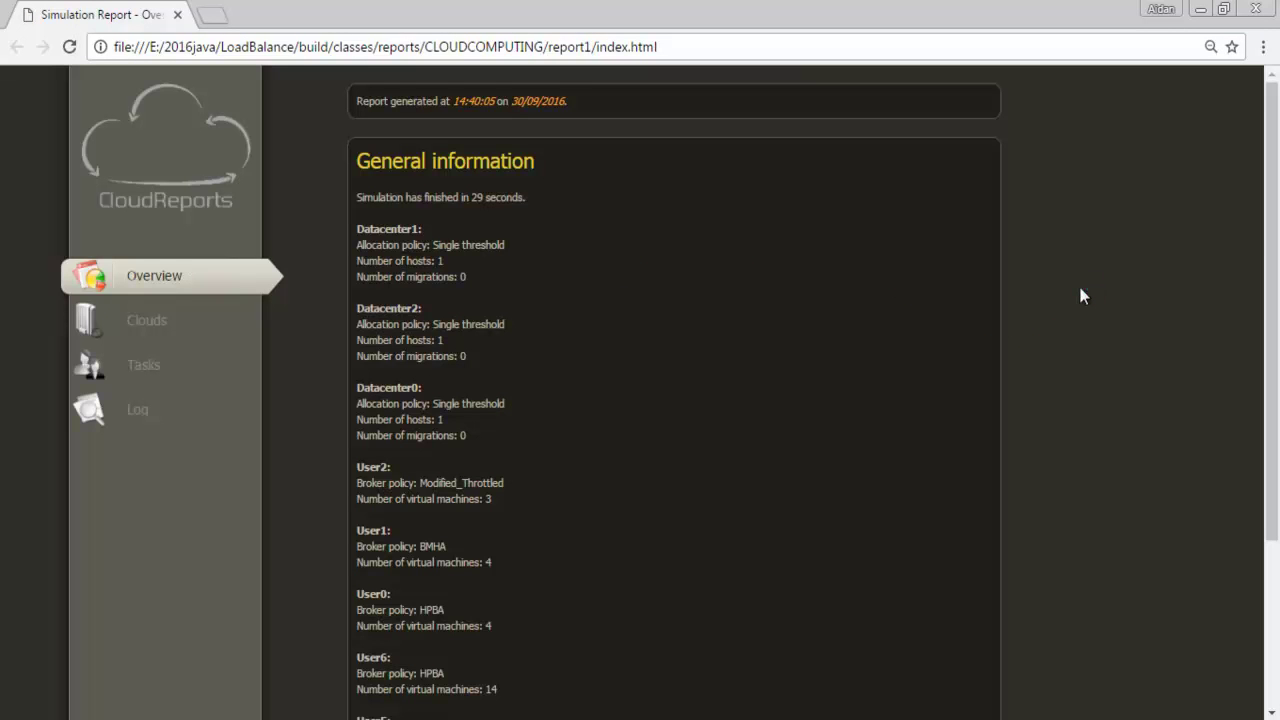
scroll(1080, 296, "down", 3)
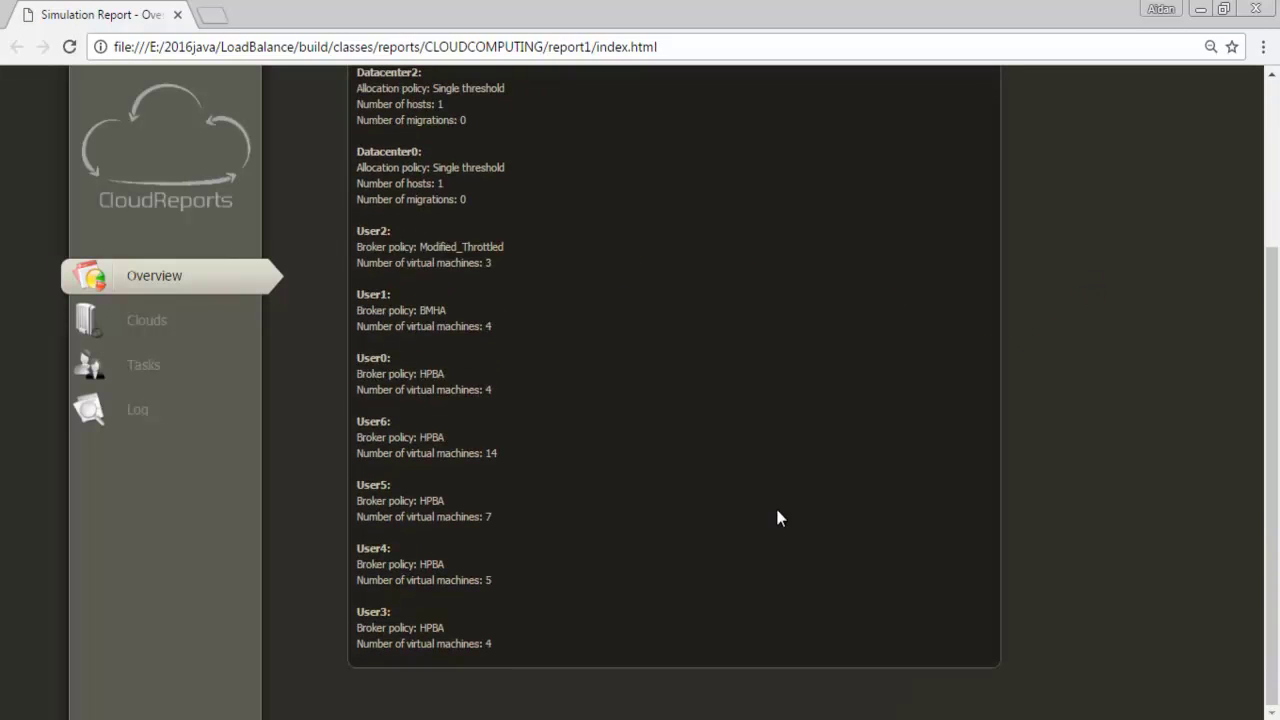
scroll(608, 575, "up", 3)
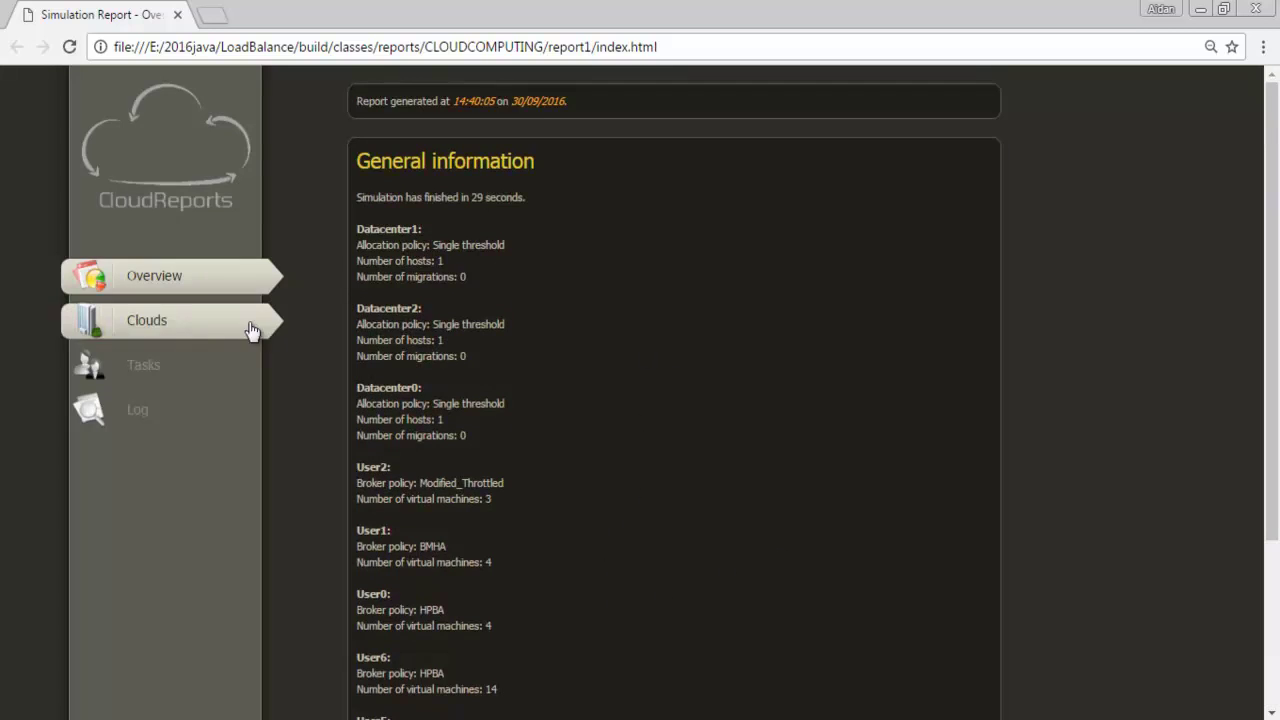
- Review Datacenter1's graphs in the Clouds report, giving the resource utilization, virtual machines, cloudlets and costs graphs a white background
left_click(185, 316)
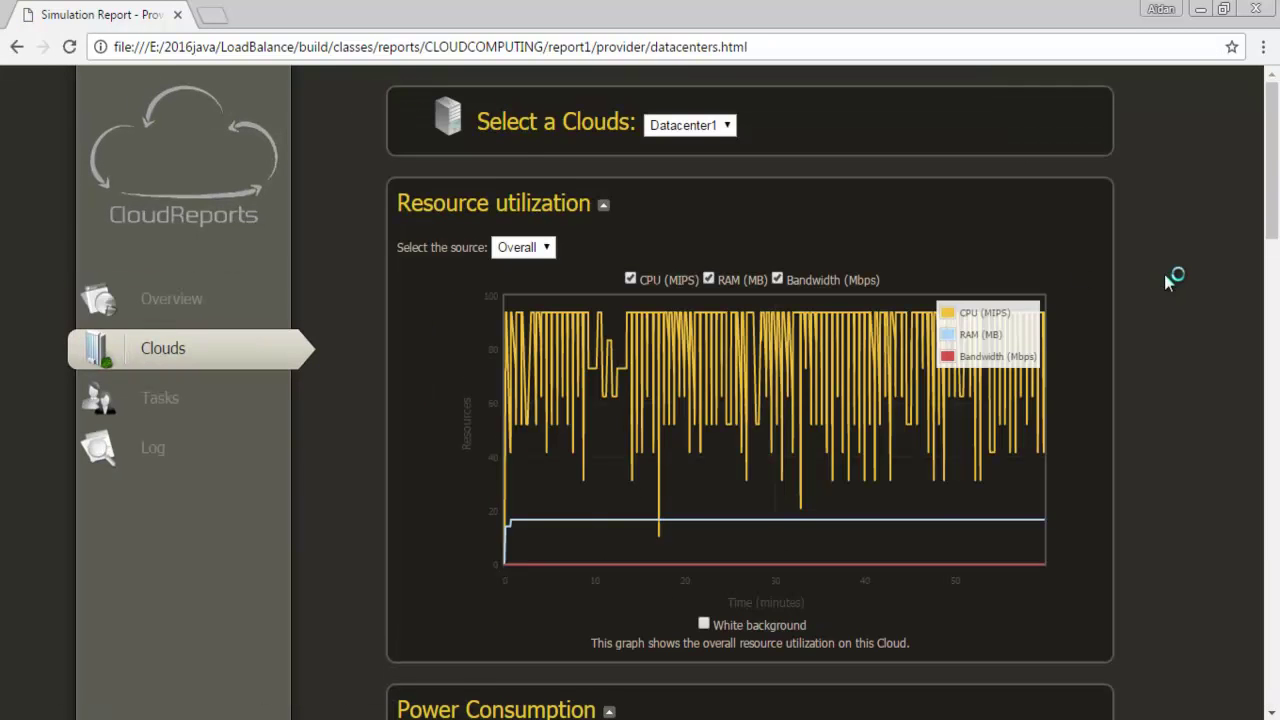
left_click(704, 624)
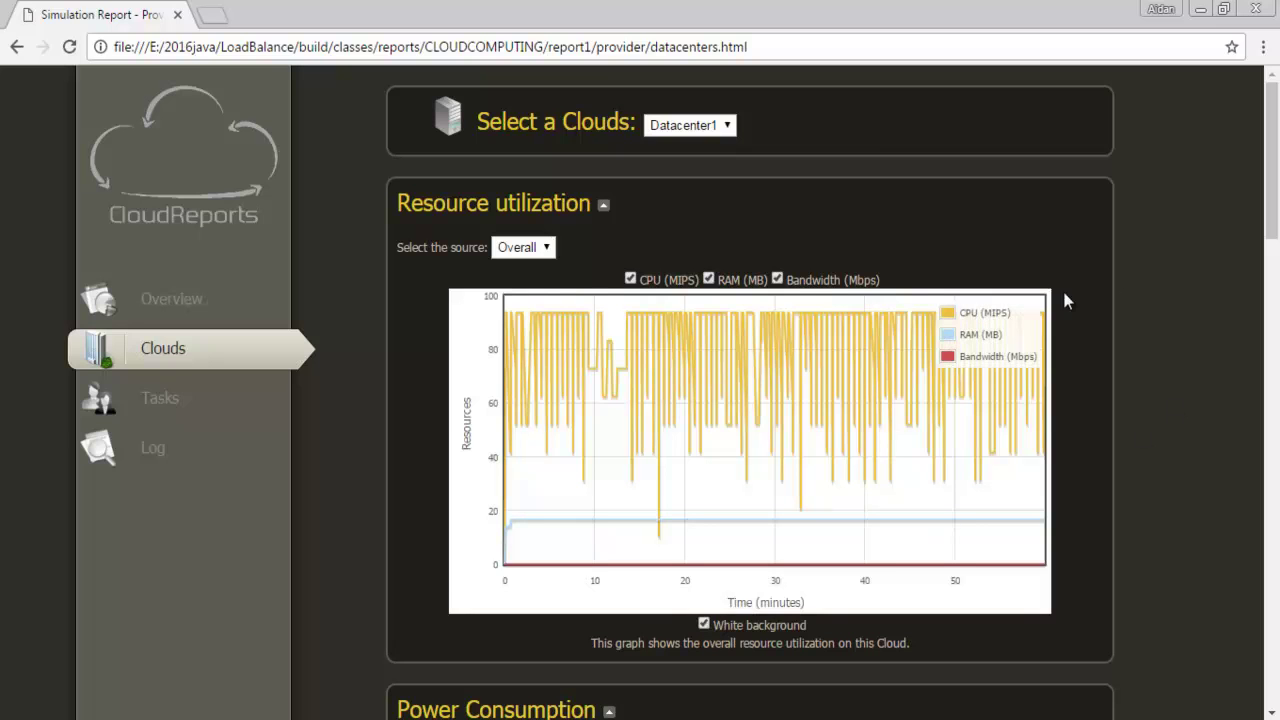
scroll(1175, 357, "down", 5)
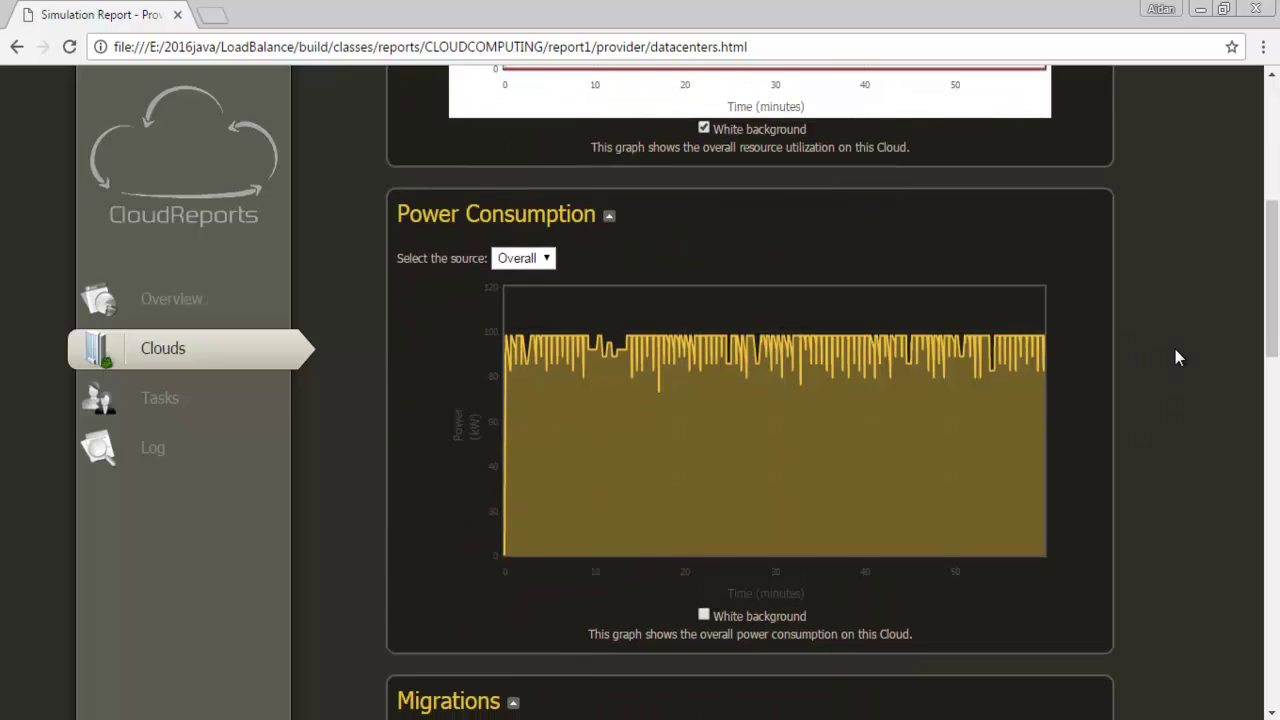
scroll(1177, 357, "down", 6)
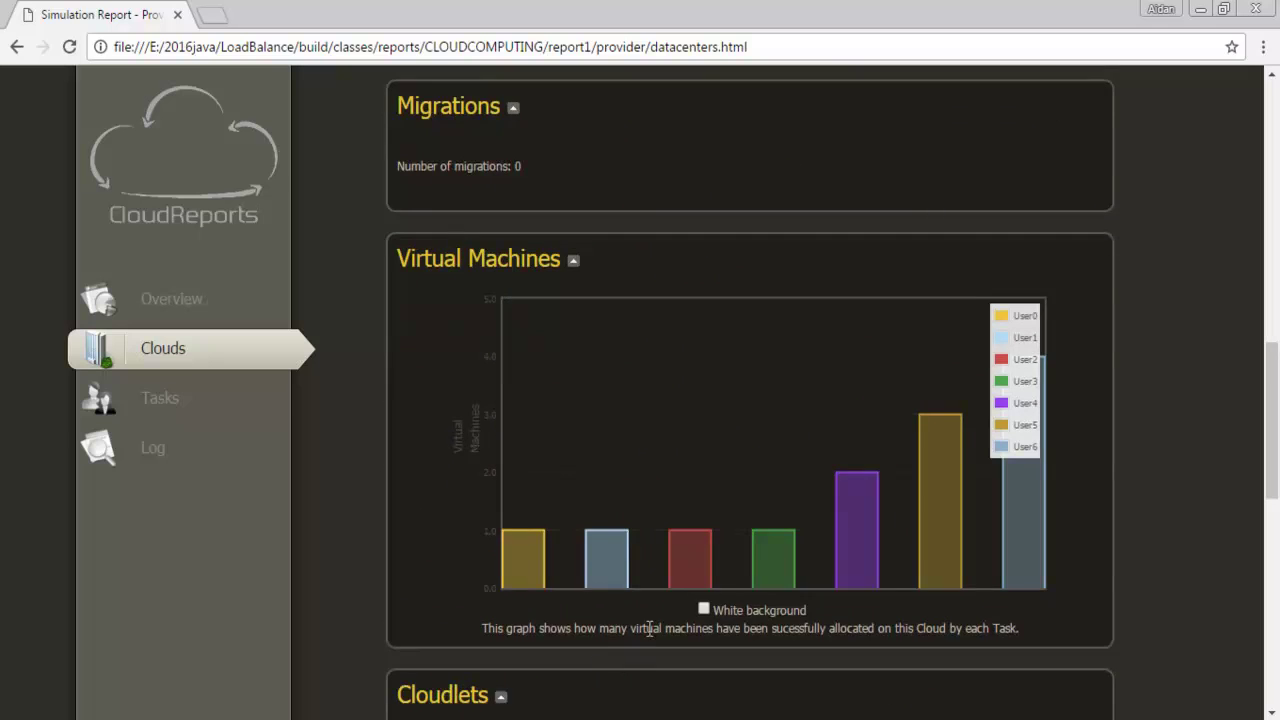
left_click(704, 609)
scroll(1210, 396, "down", 3)
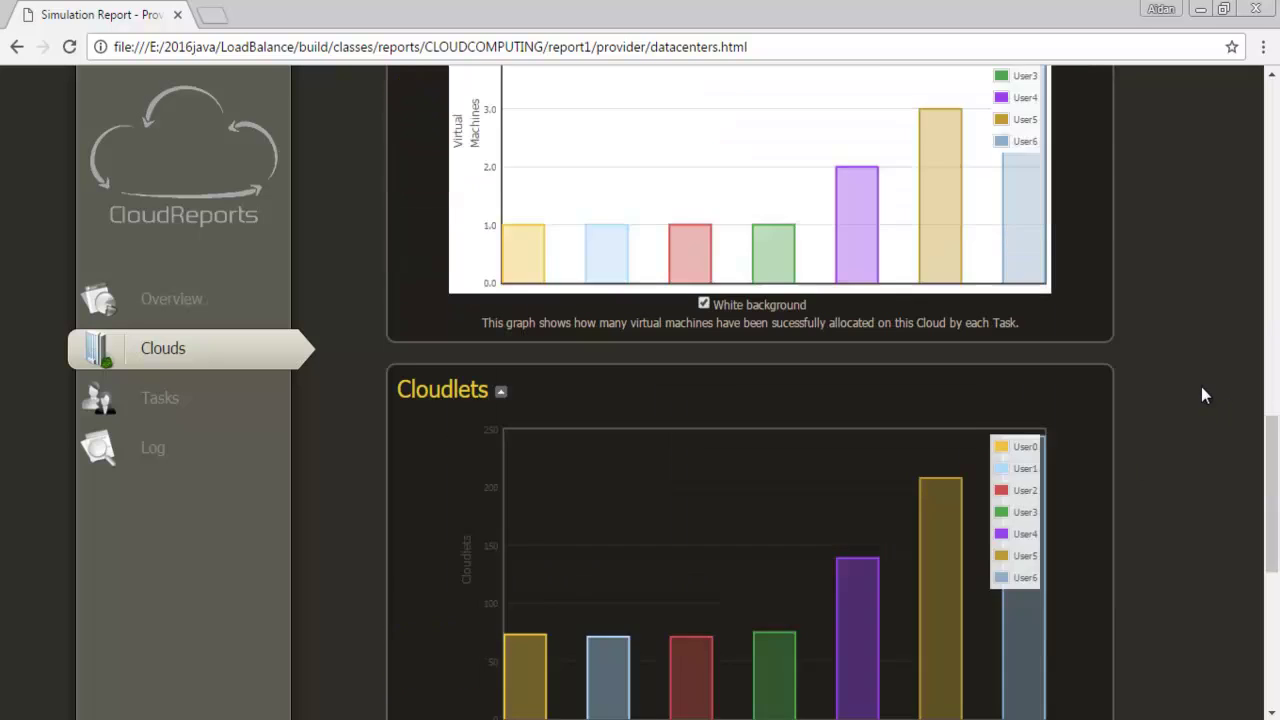
scroll(1204, 396, "down", 2)
left_click(704, 550)
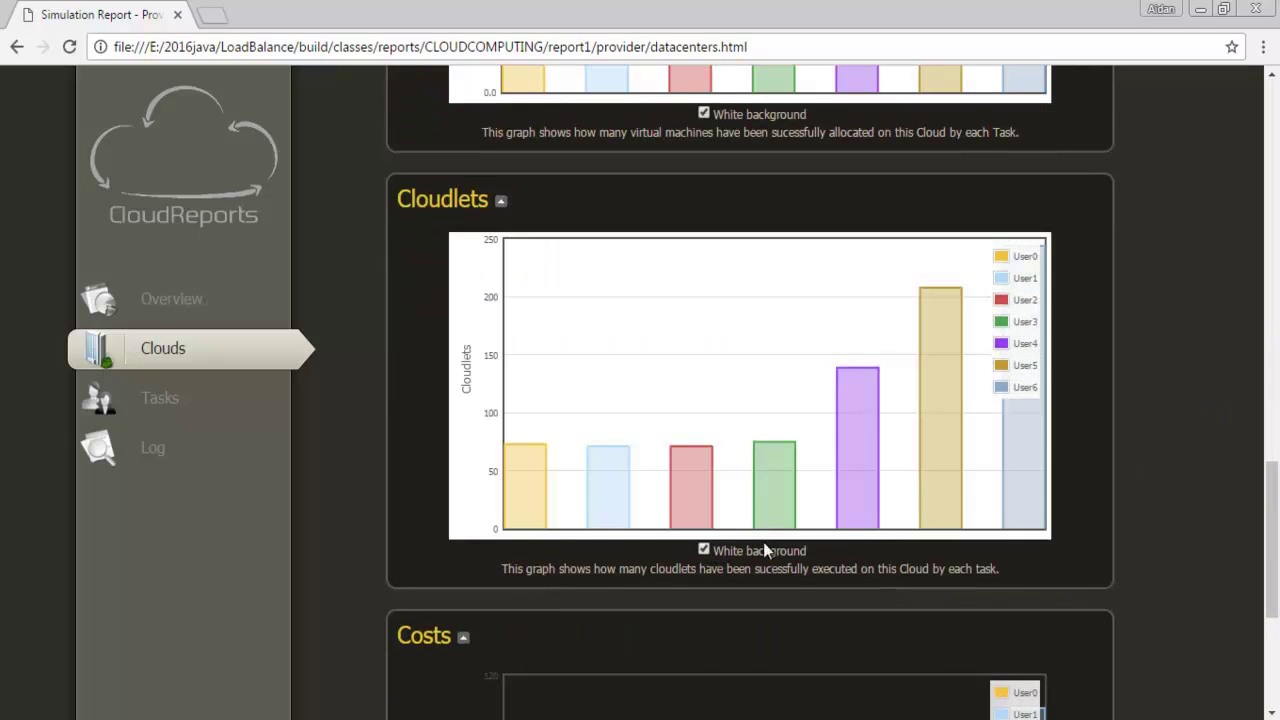
scroll(1182, 420, "down", 3)
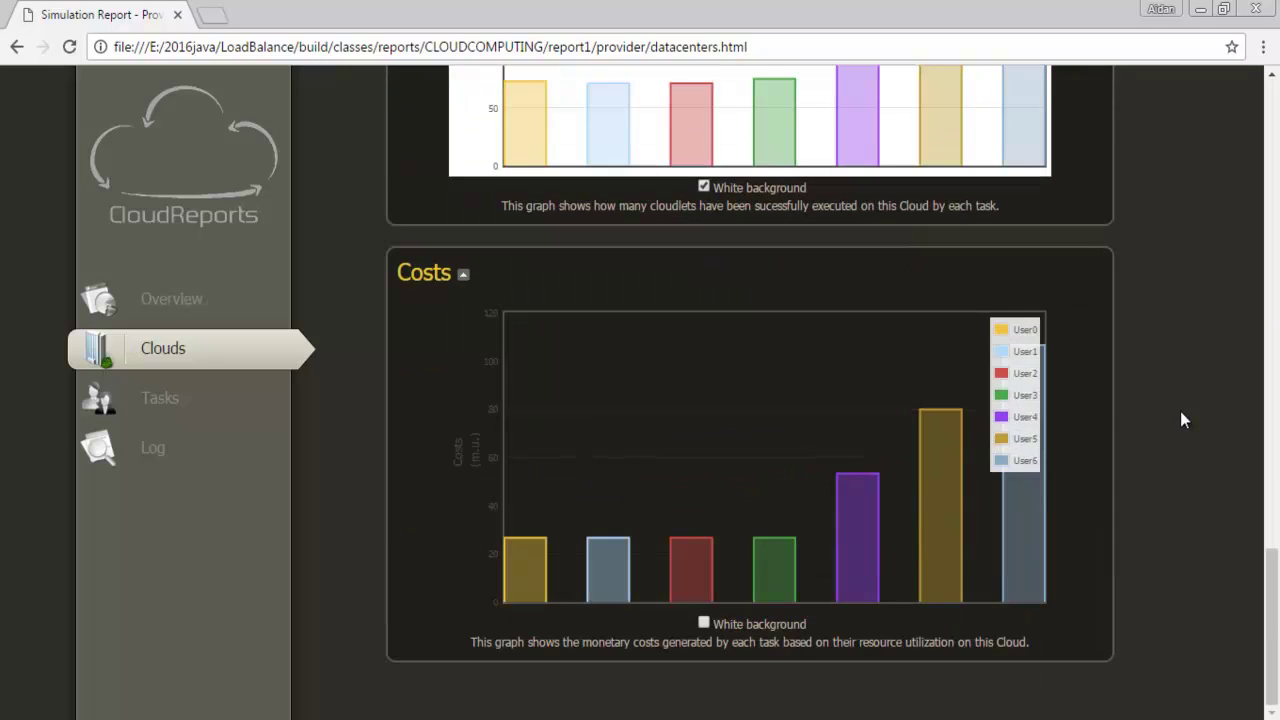
left_click(704, 623)
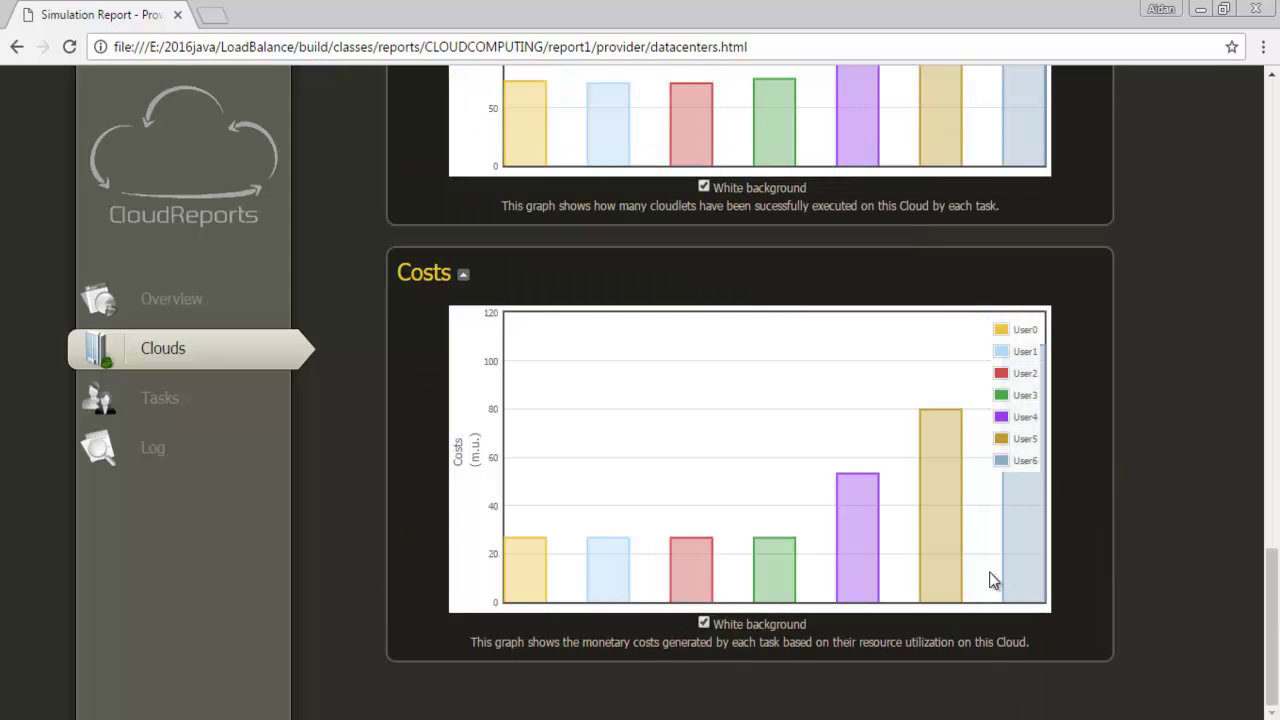
- Review Datacenter2's graphs in the Clouds report, giving the resource utilization, costs and cloudlets graphs a white background
scroll(1177, 520, "up", 10)
scroll(1177, 520, "up", 1)
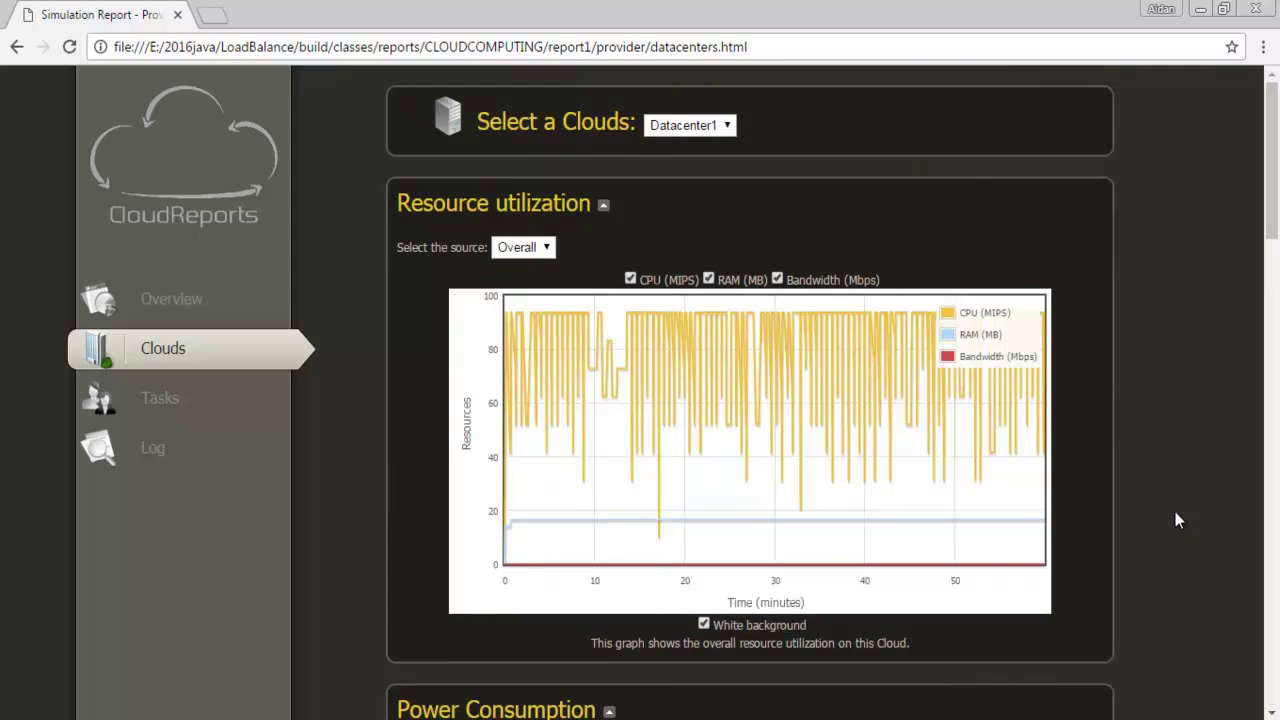
left_click(706, 126)
left_click(681, 162)
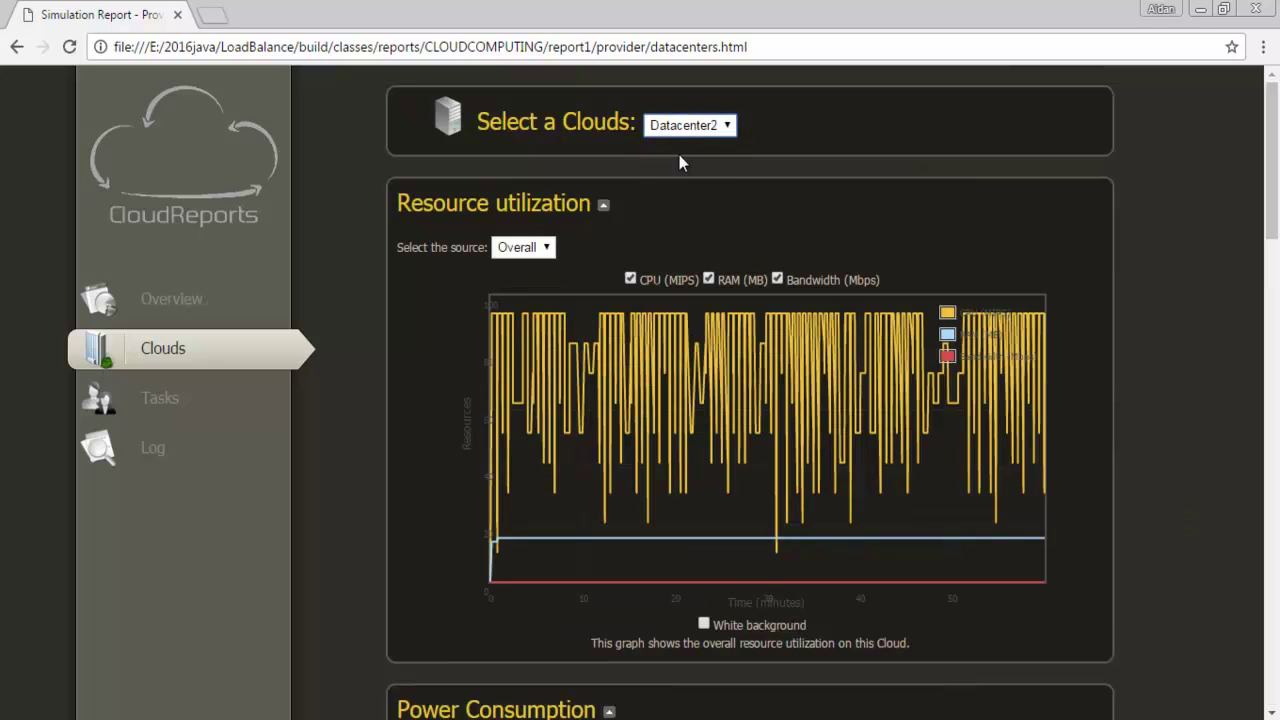
left_click(704, 624)
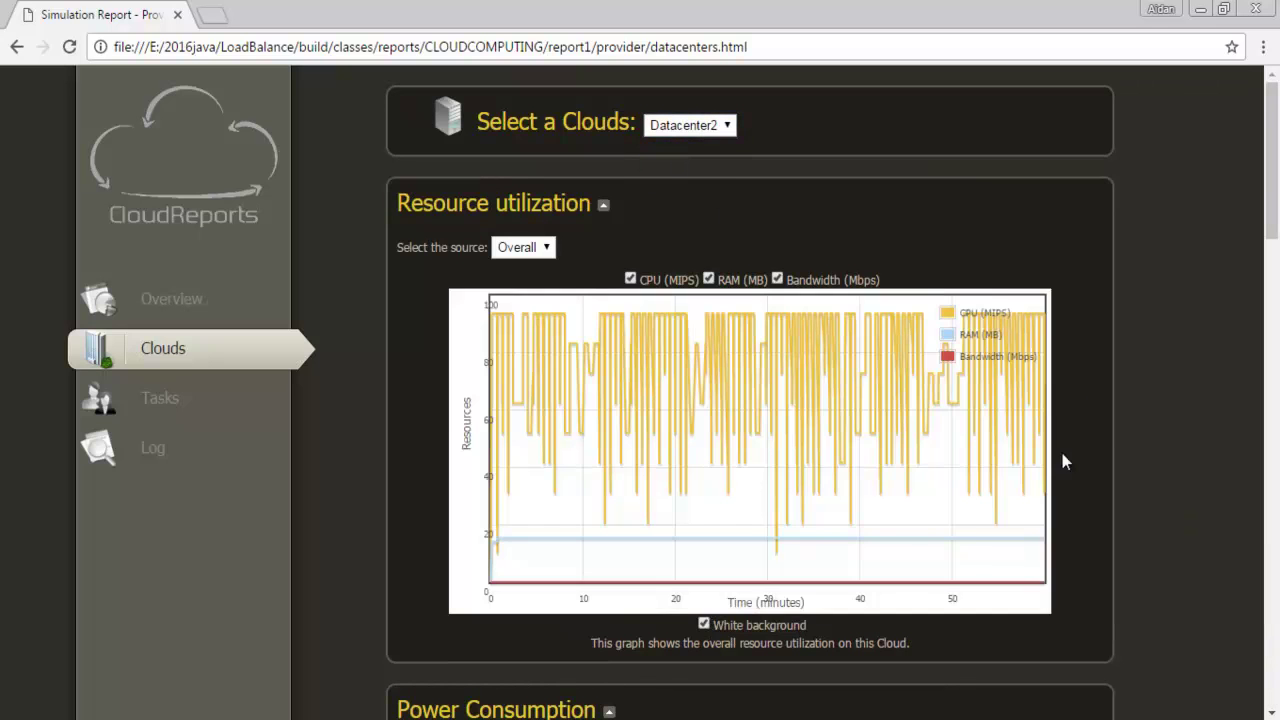
scroll(1197, 353, "down", 10)
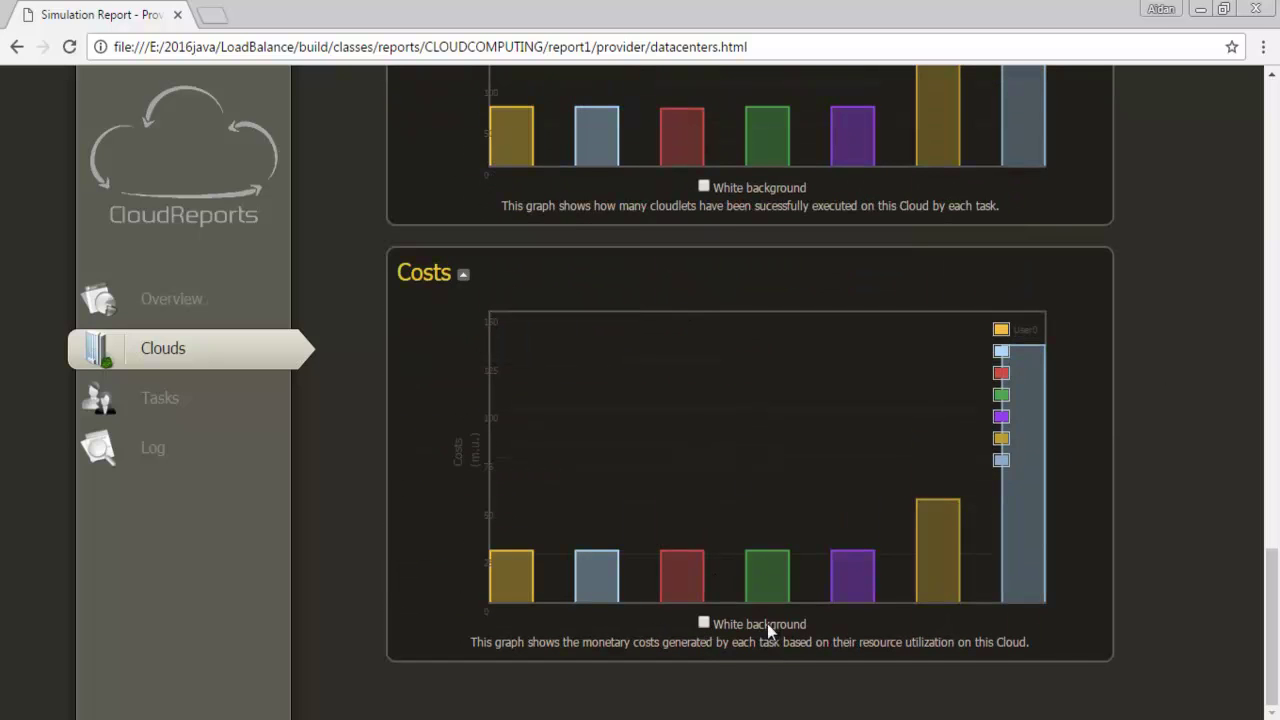
left_click(704, 623)
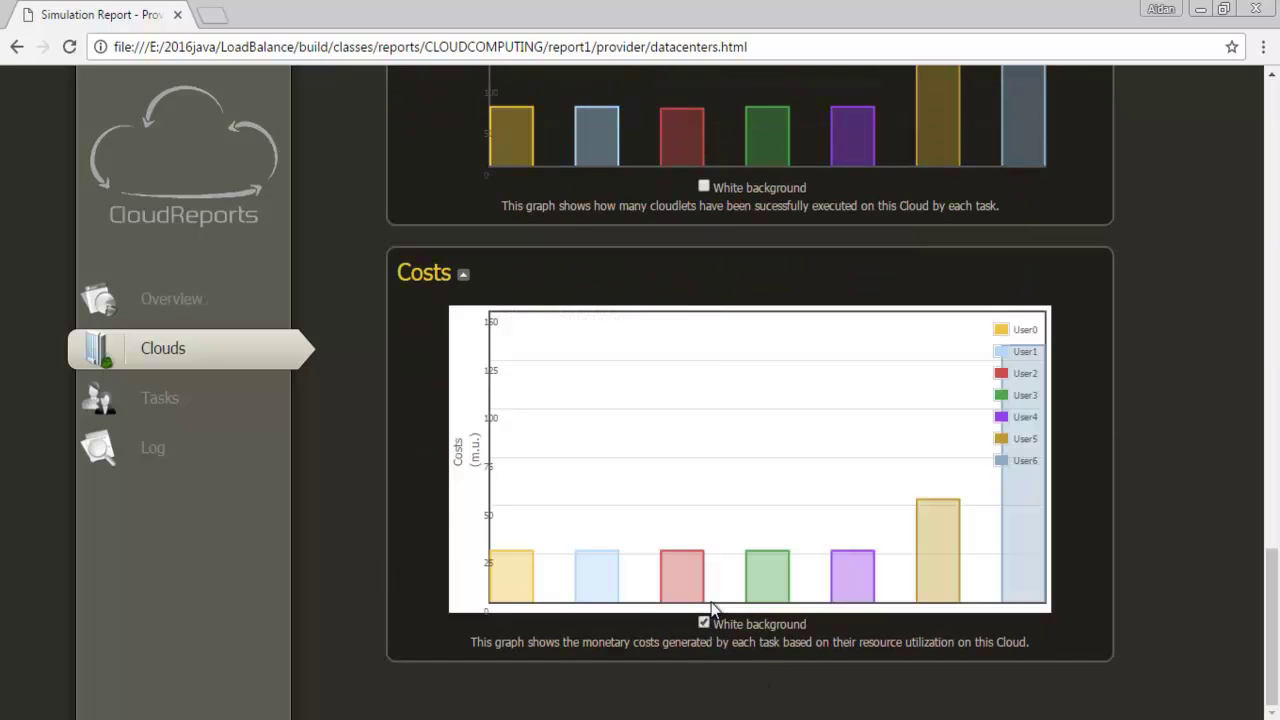
left_click(704, 187)
scroll(1265, 712, "up", 12)
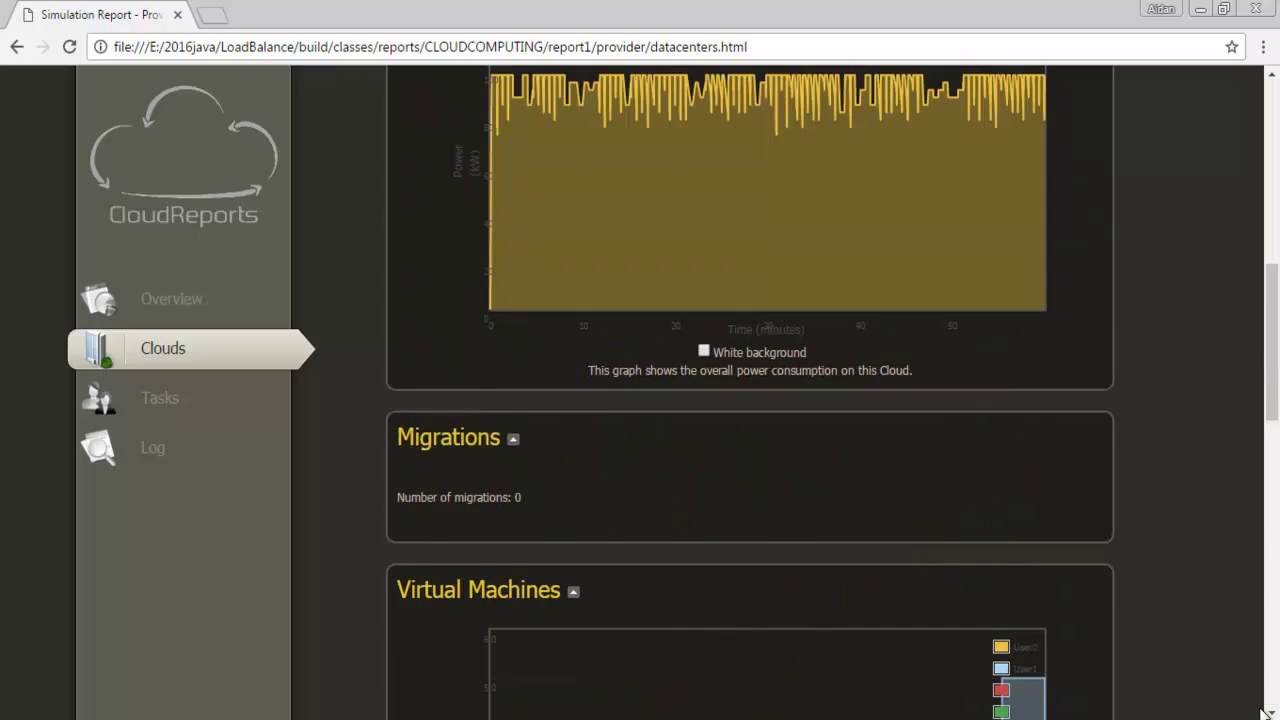
- Give Datacenter2's virtual machines graph a white background and recheck its resource utilization graph
scroll(1265, 712, "down", 5)
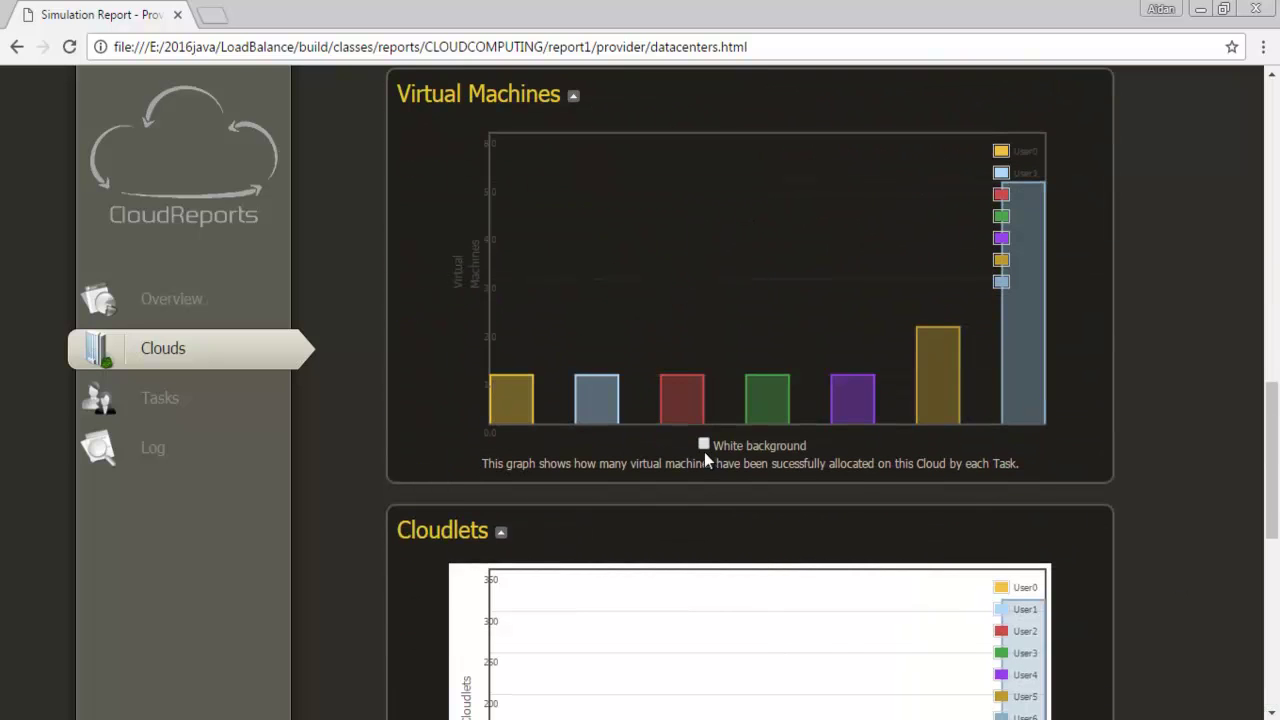
left_click(703, 444)
scroll(1248, 665, "up", 10)
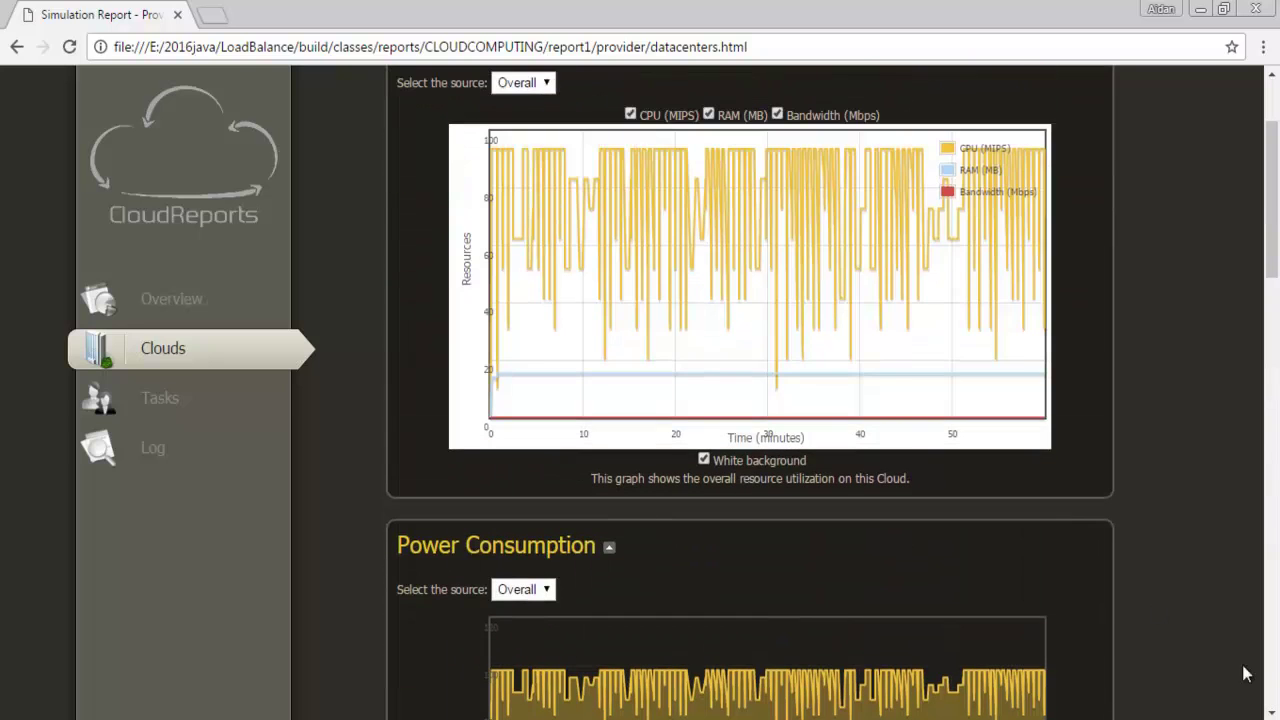
scroll(895, 374, "up", 2)
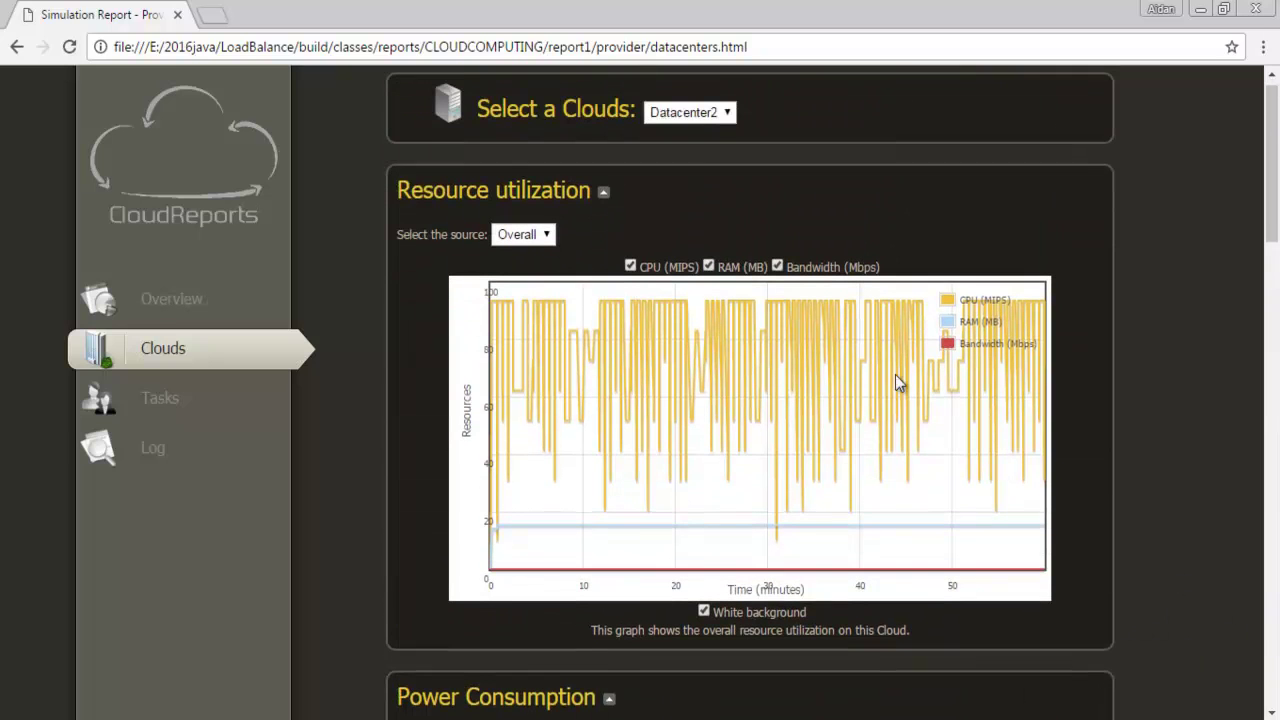
- Switch the Clouds report to Datacenter0 and give its resource utilization and power consumption graphs a white background
left_click(721, 131)
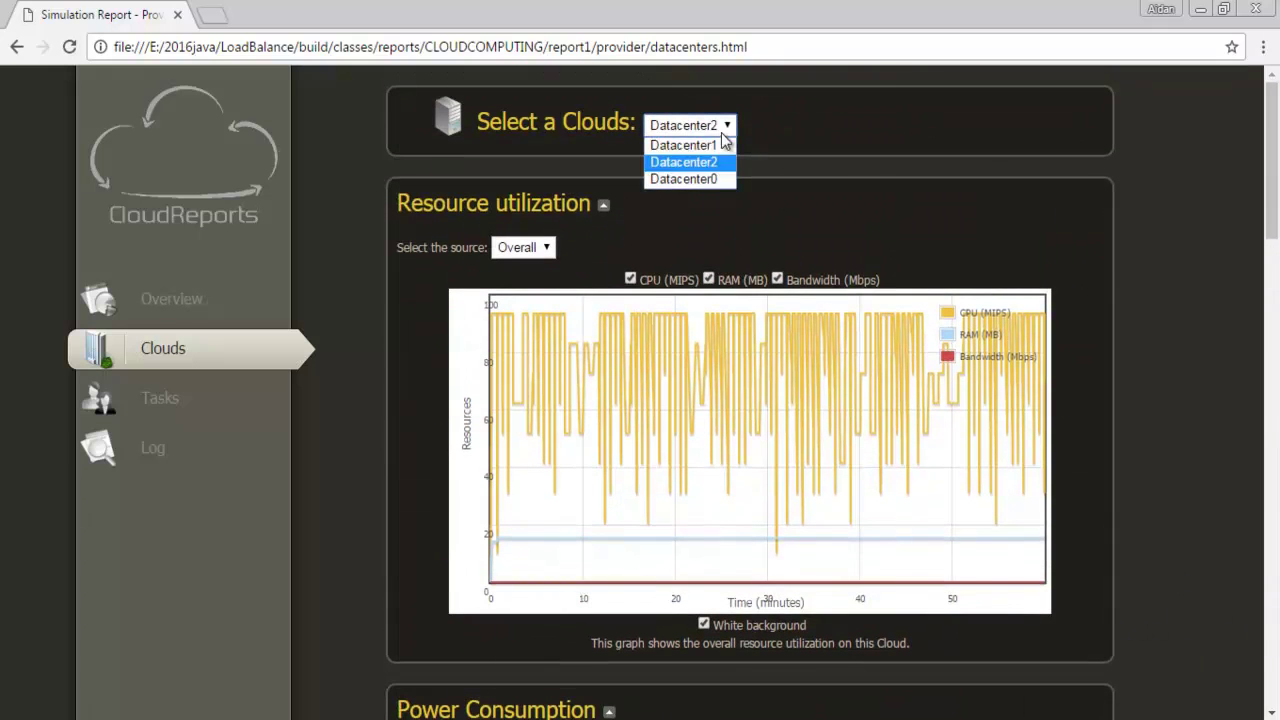
left_click(700, 180)
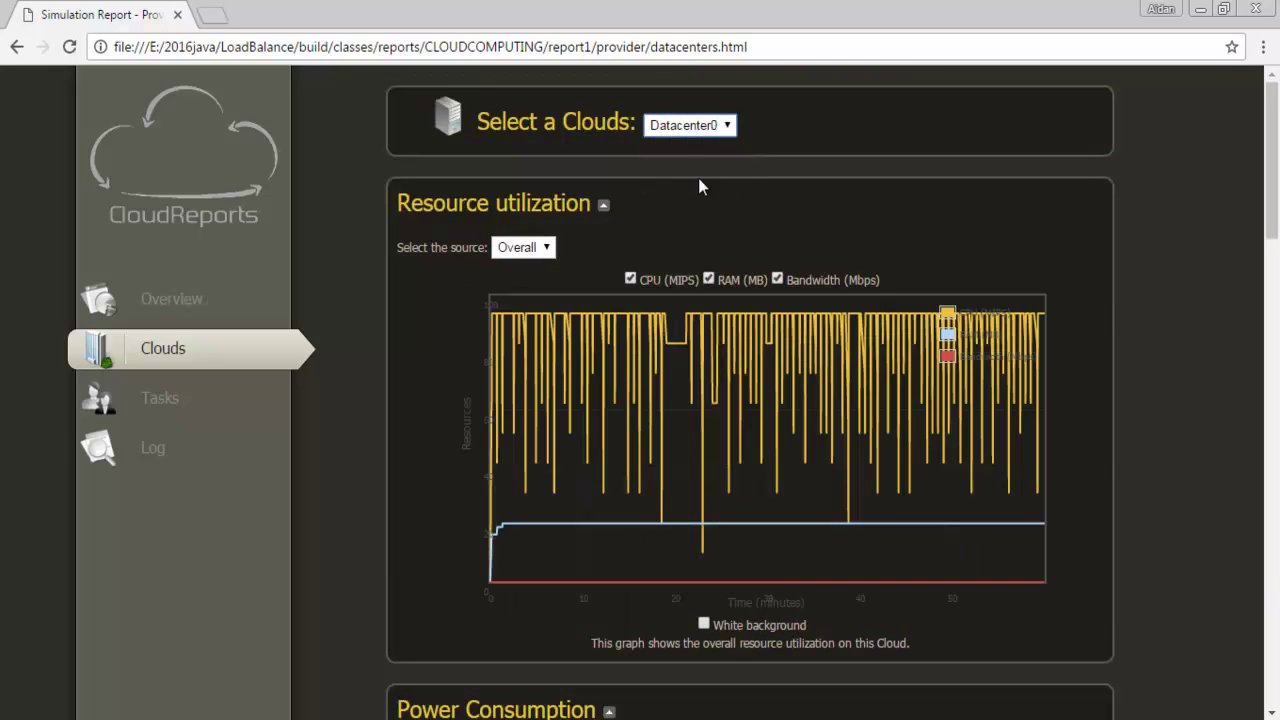
left_click(704, 625)
scroll(1105, 642, "down", 6)
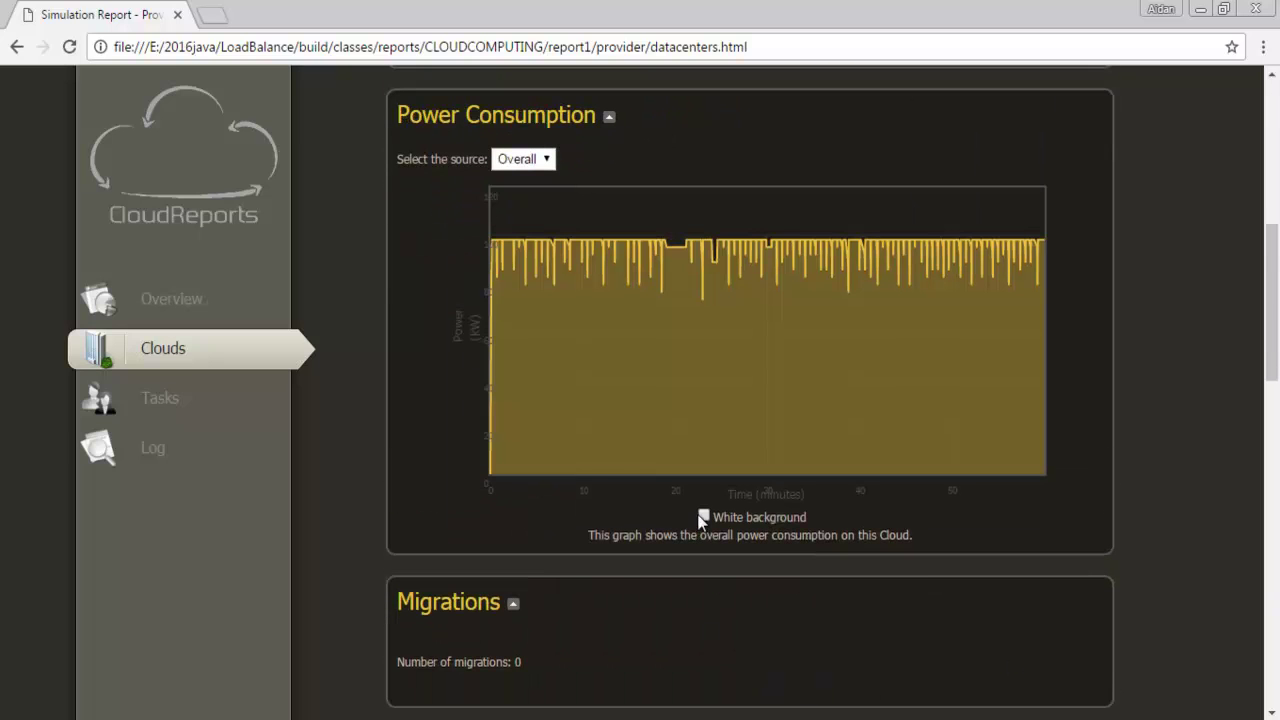
left_click(704, 516)
- Give Datacenter0's virtual machines, cloudlets and costs graphs a white background
scroll(1150, 645, "down", 5)
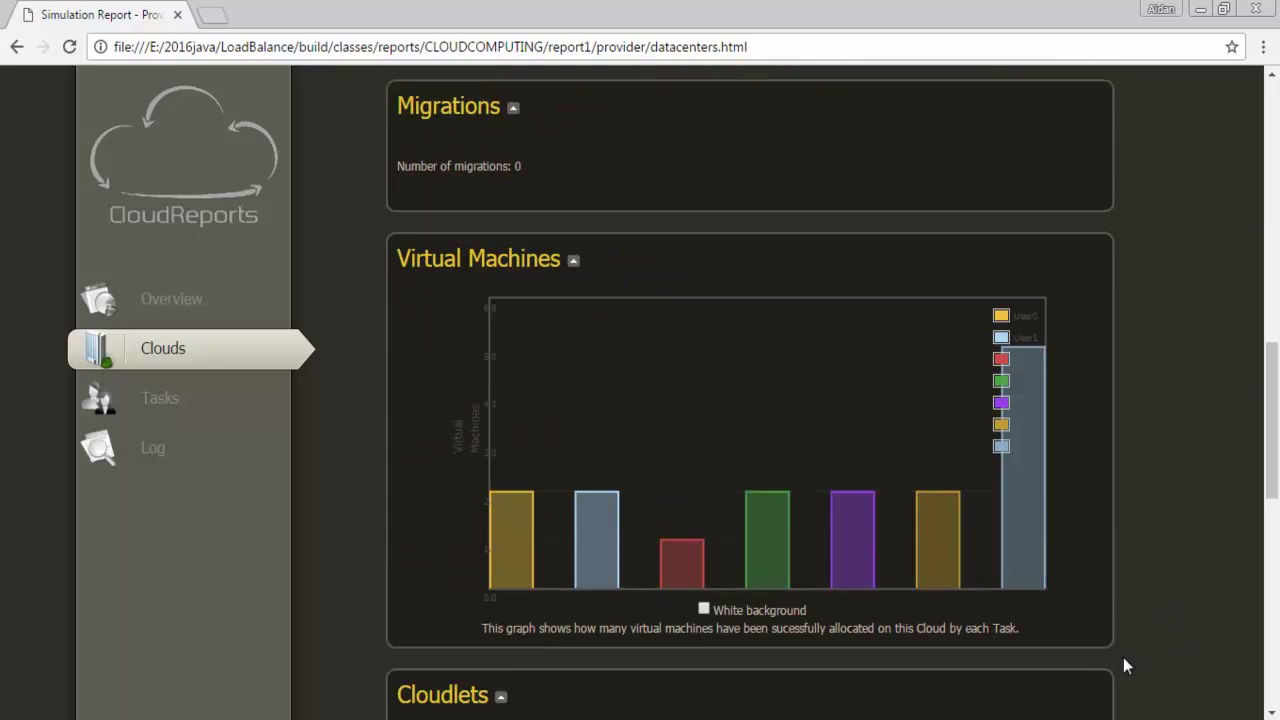
left_click(704, 609)
scroll(1084, 677, "down", 5)
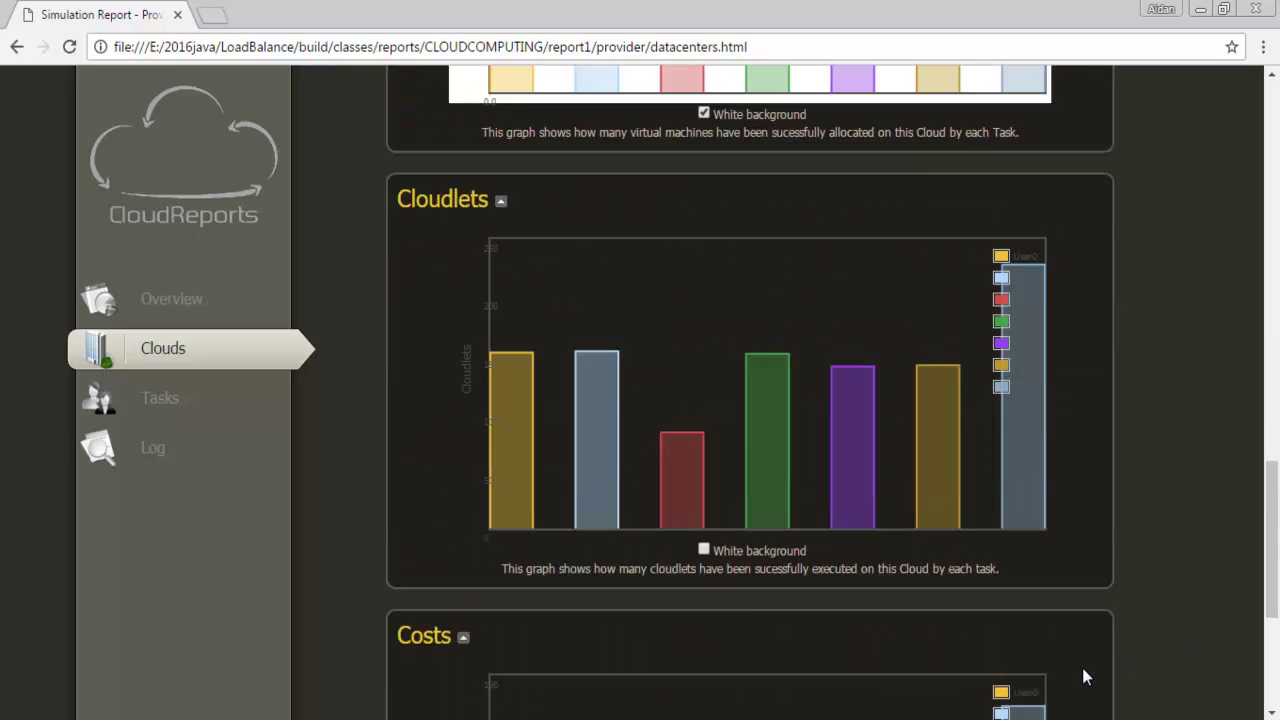
left_click(704, 550)
scroll(724, 668, "down", 5)
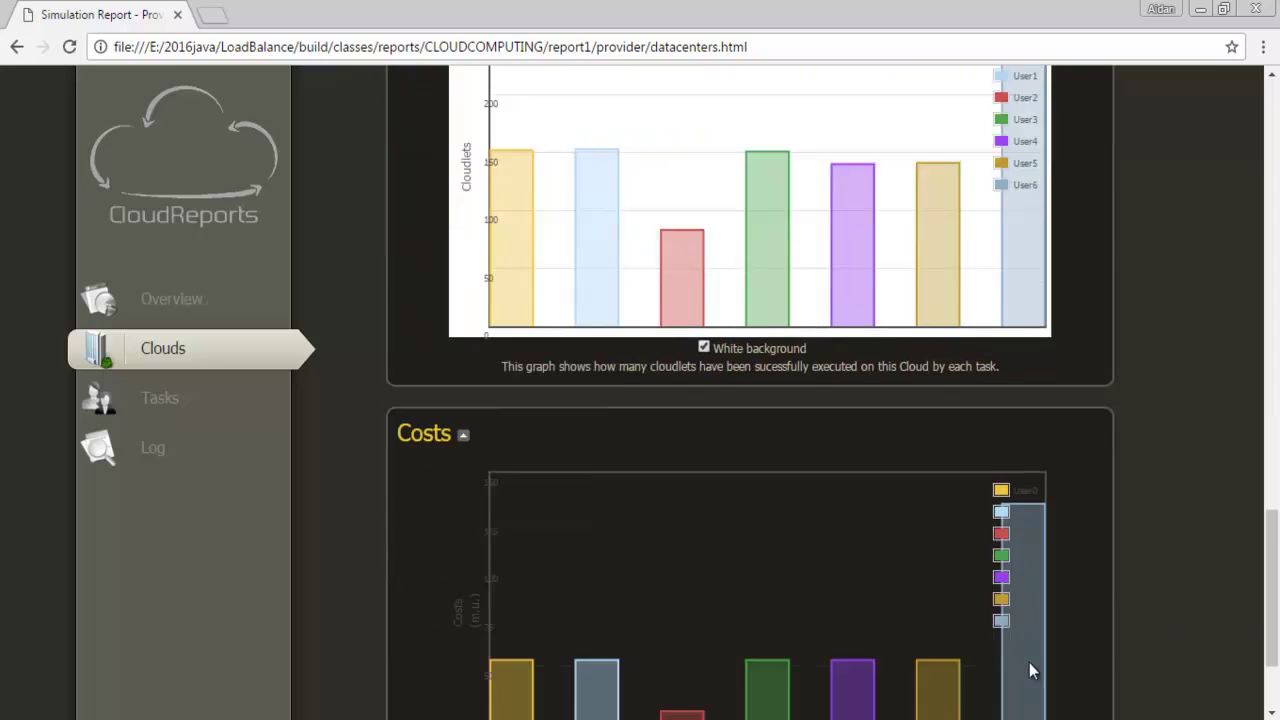
left_click(704, 623)
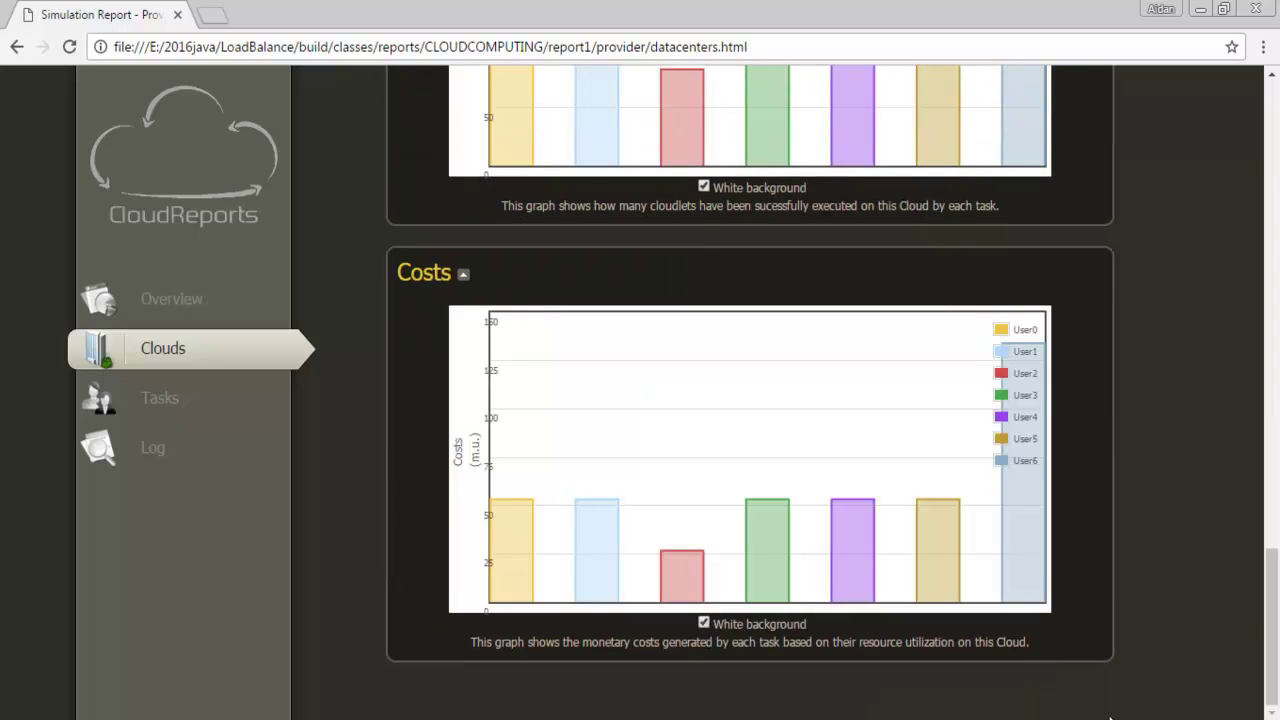
- Set the source of Datacenter0's resource utilization graph to Host0 and give that graph a white background
scroll(1113, 690, "up", 10)
scroll(1113, 690, "up", 10)
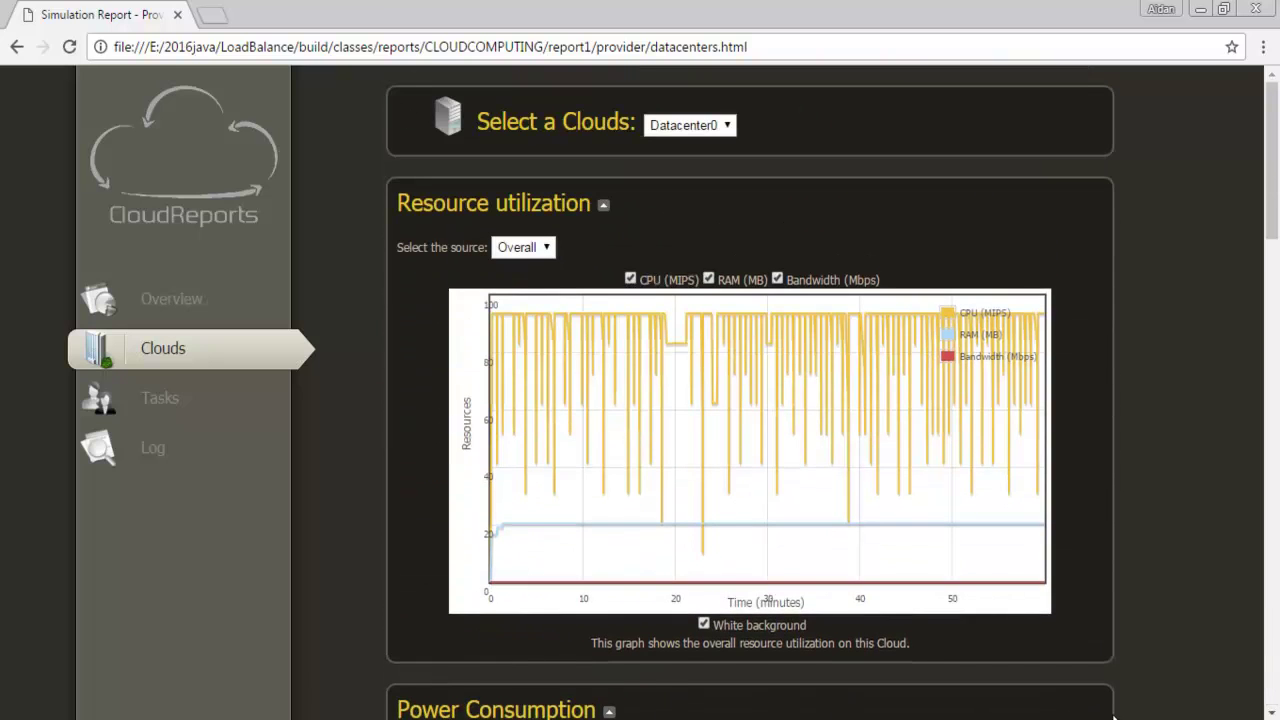
left_click(518, 250)
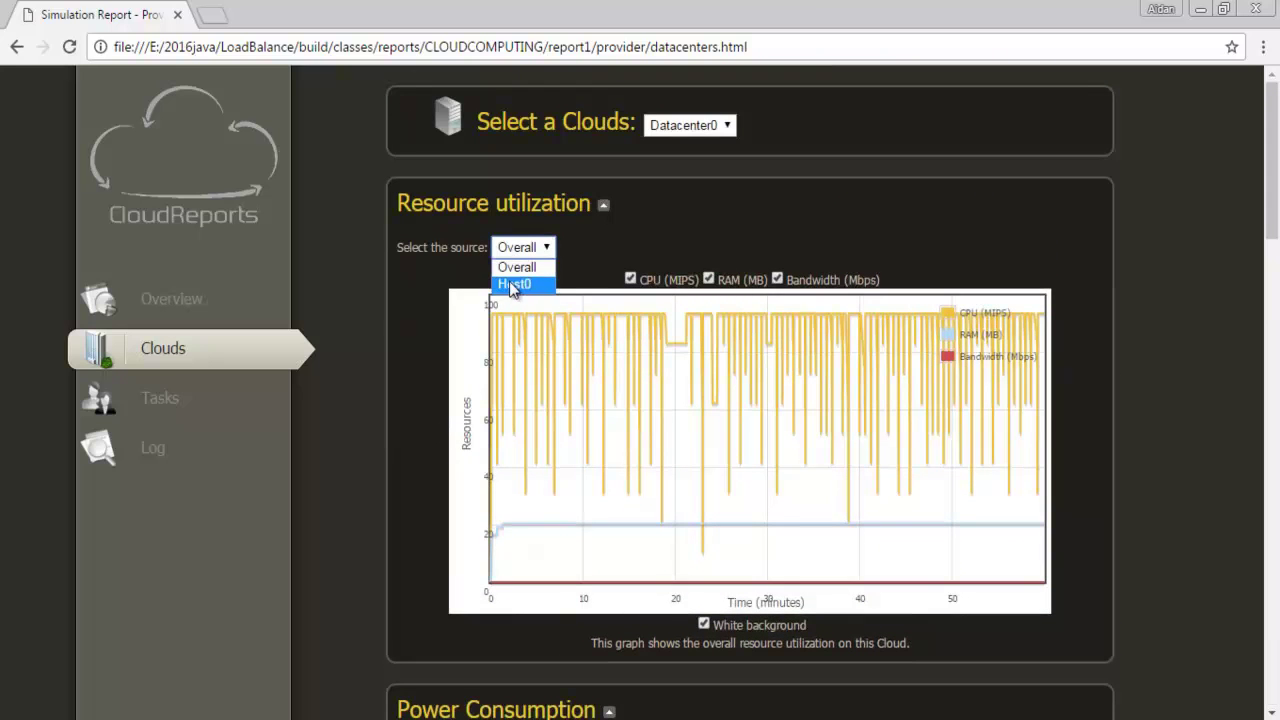
left_click(507, 285)
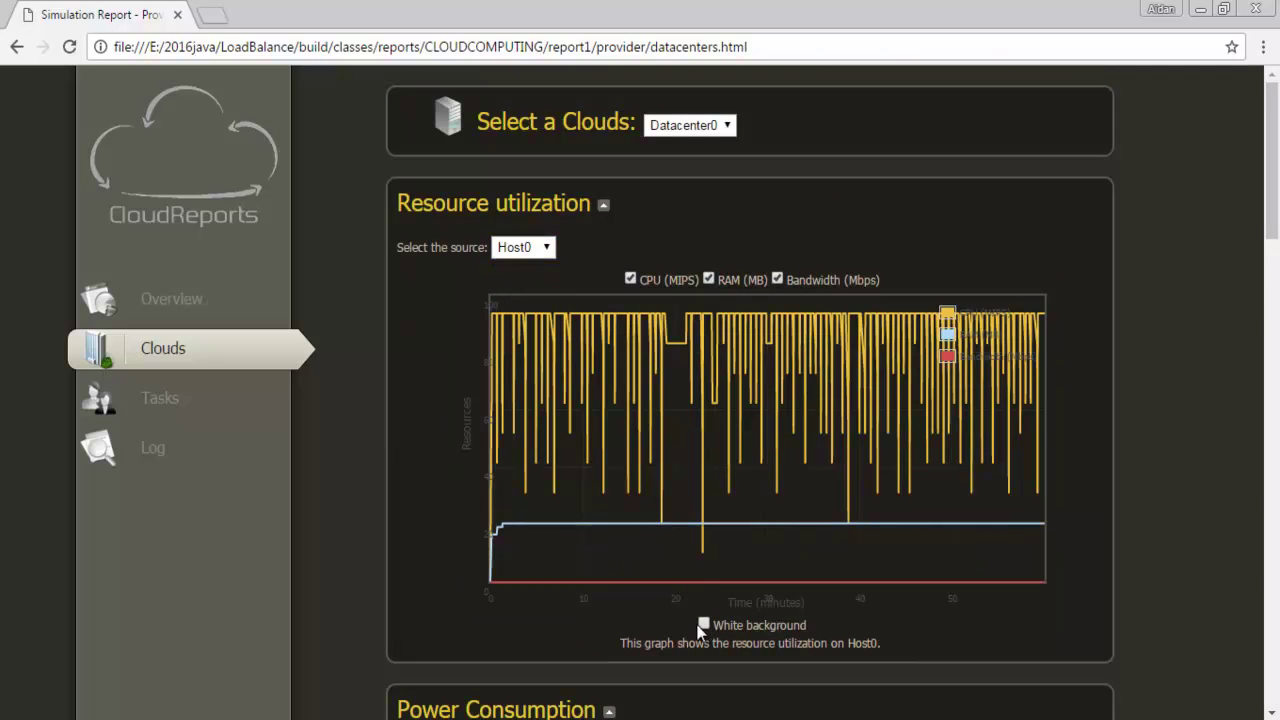
left_click(704, 623)
- Set the source of Datacenter0's power consumption graph to Host0
scroll(544, 629, "down", 1)
scroll(544, 629, "down", 4)
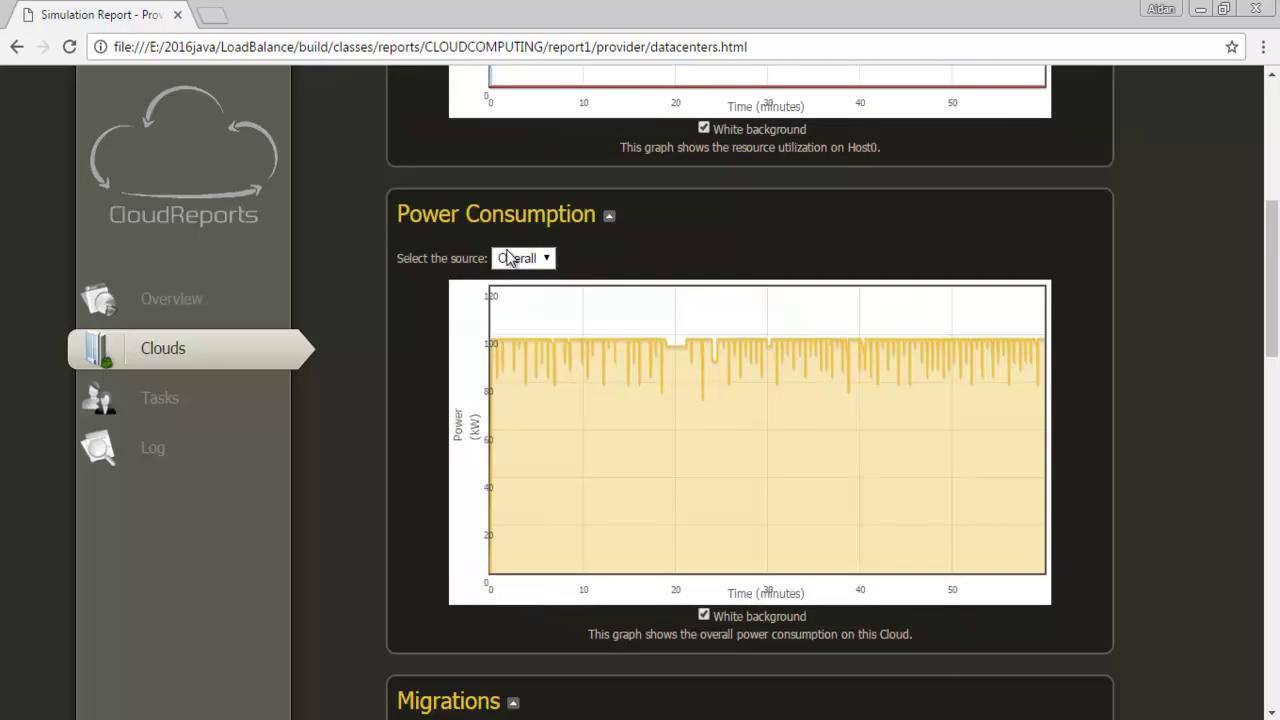
left_click(512, 257)
left_click(512, 295)
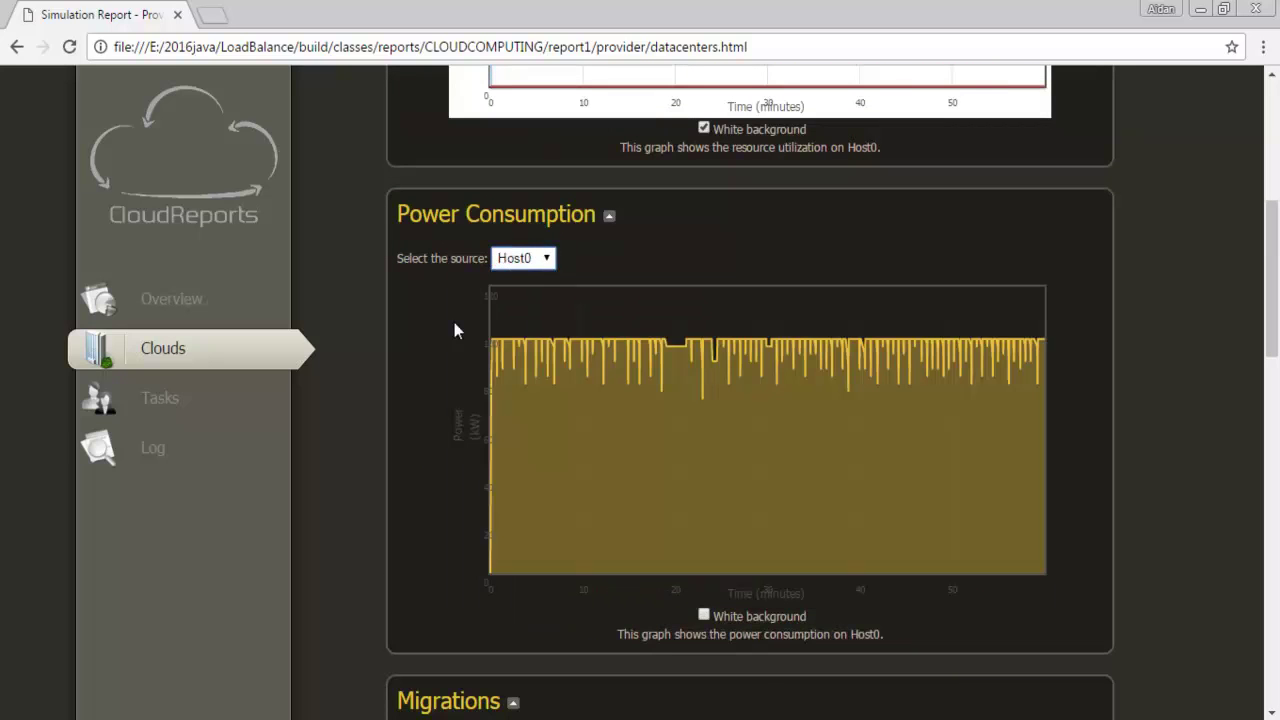
- Look through the remaining sections of Datacenter0's report and open the Tasks report
scroll(426, 356, "down", 4)
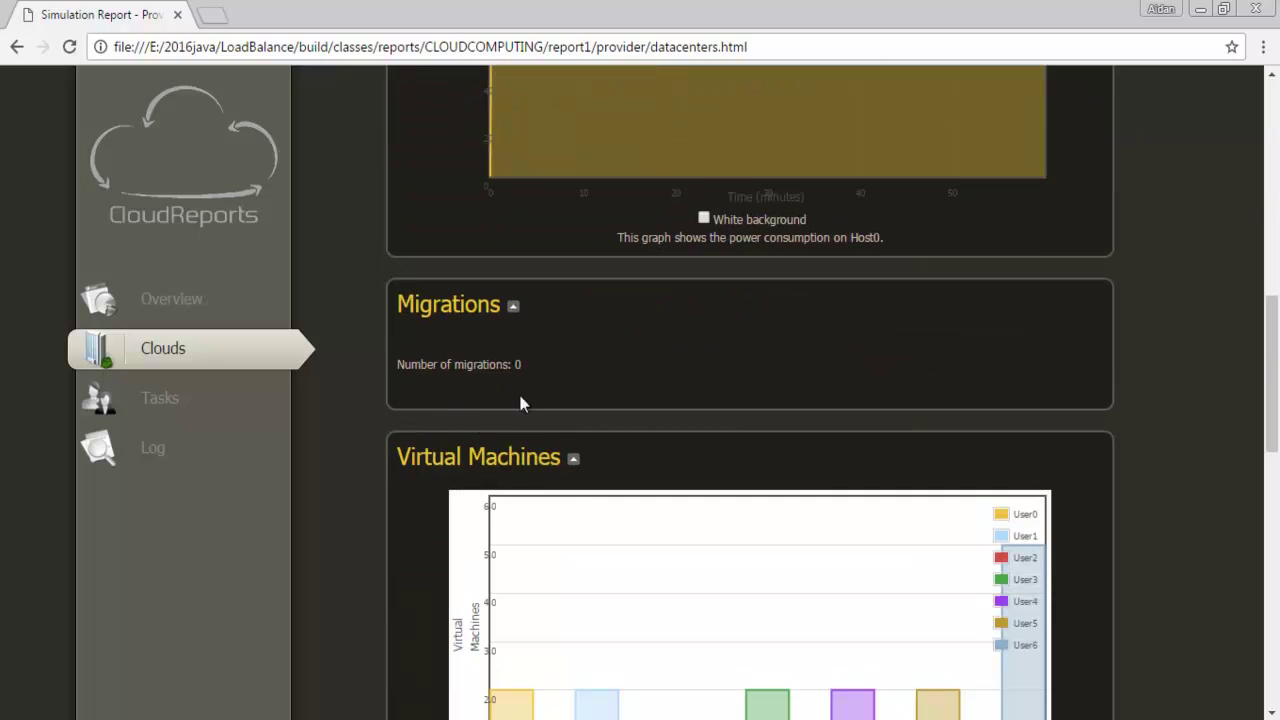
scroll(549, 449, "down", 10)
scroll(1149, 537, "up", 10)
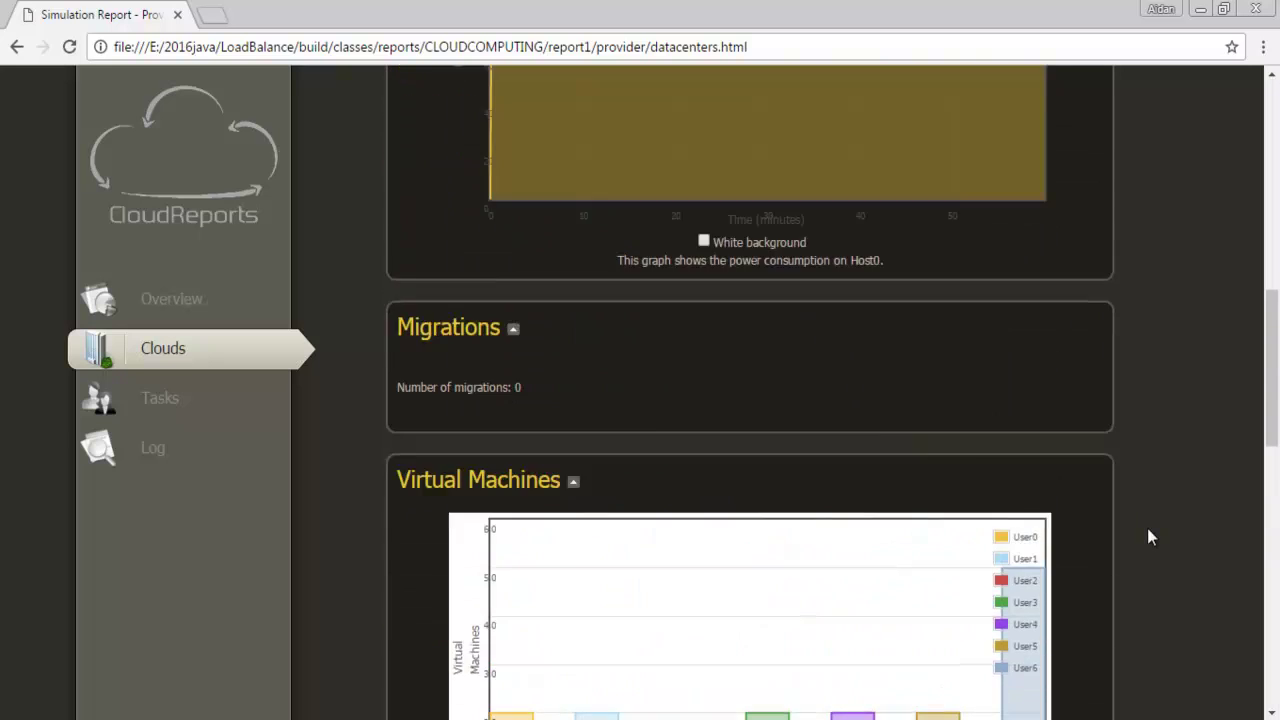
scroll(1148, 537, "up", 9)
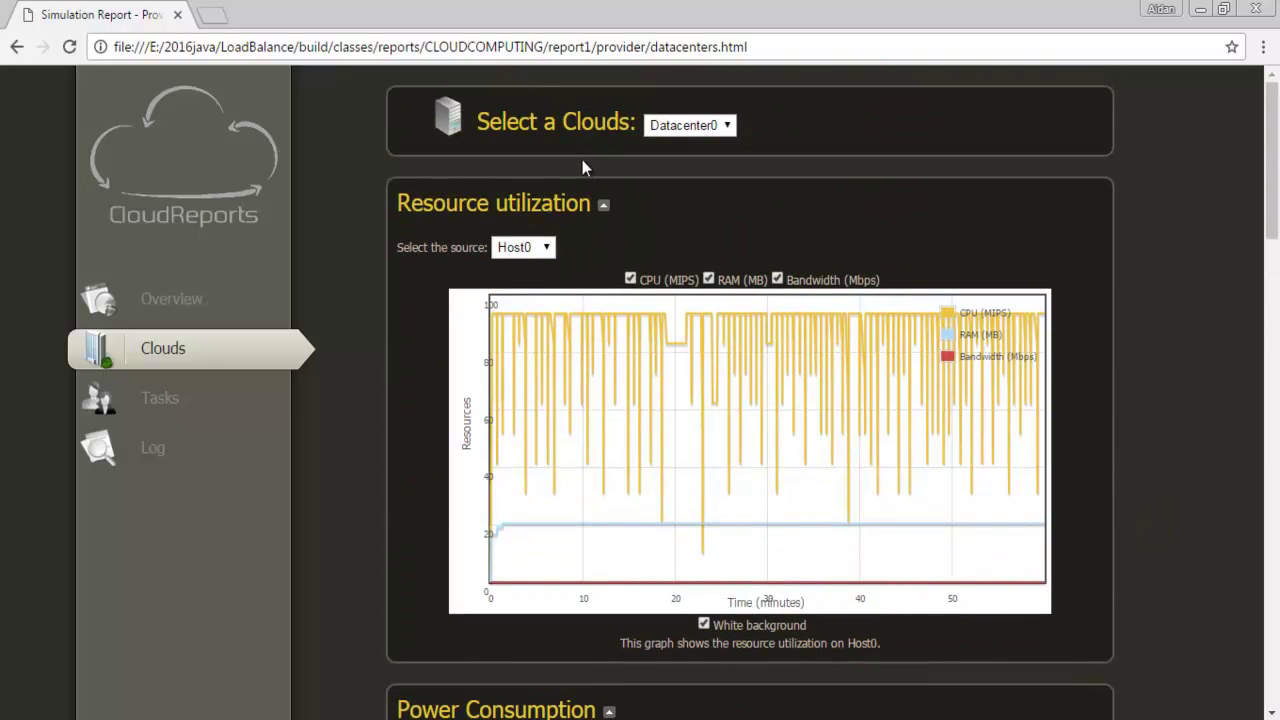
left_click(184, 409)
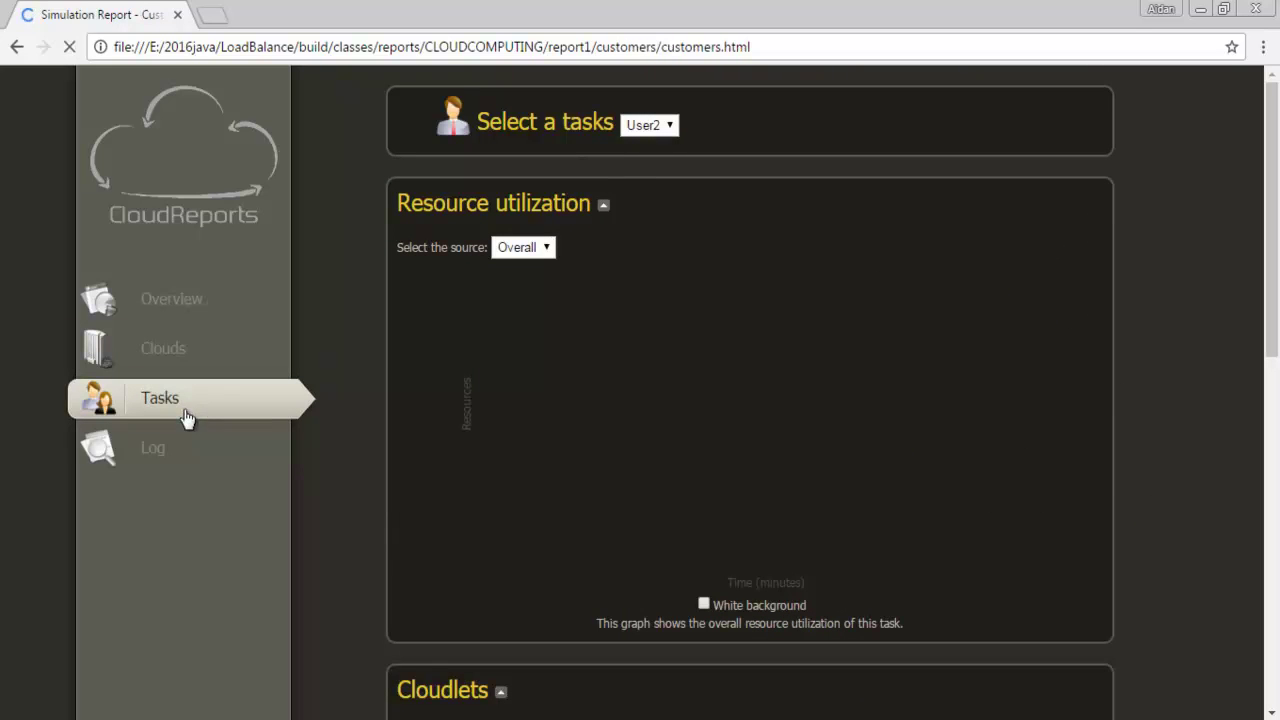